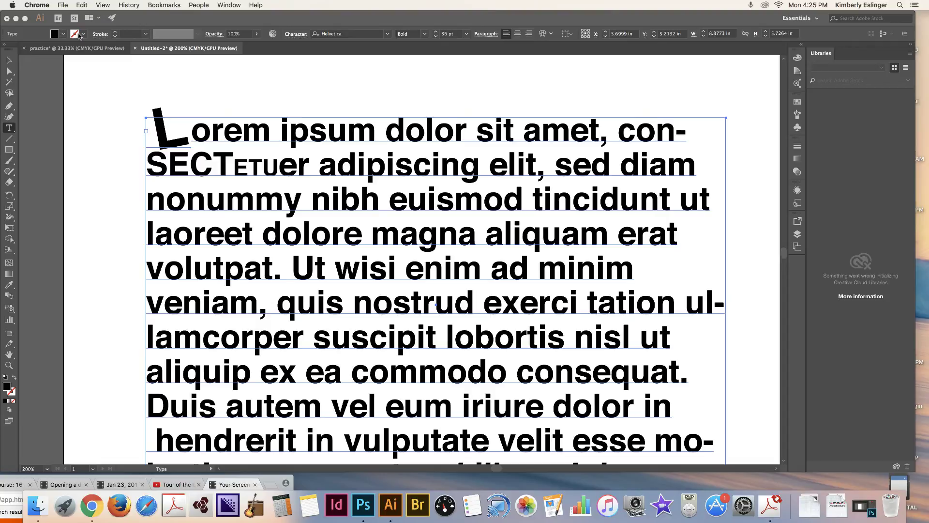
- Apply a black stroke to the placeholder paragraph
{"action": "left_click", "coordinate": [84, 36]}
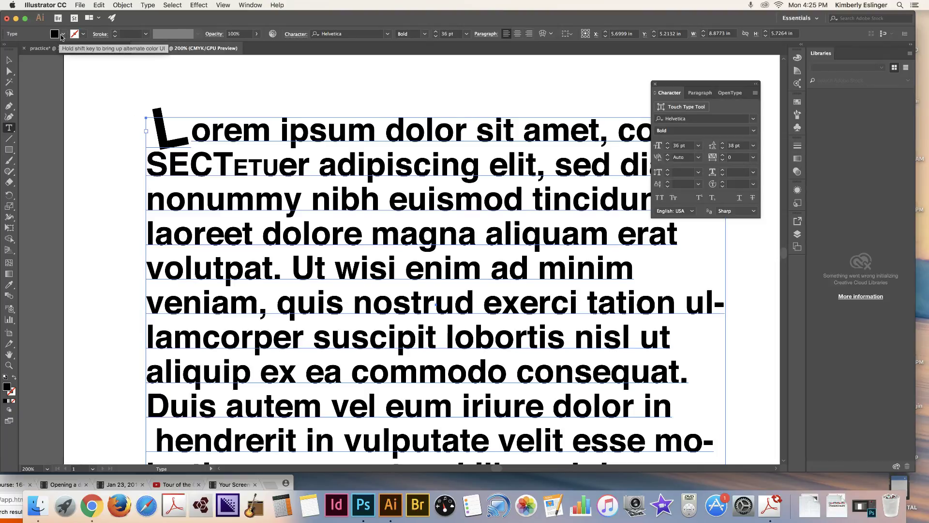
{"action": "left_click", "coordinate": [83, 35]}
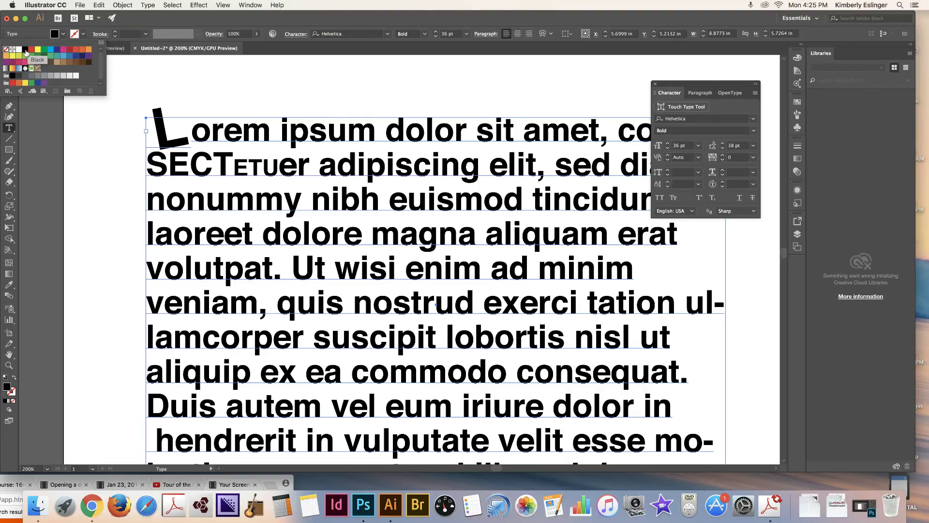
{"action": "left_click", "coordinate": [26, 50]}
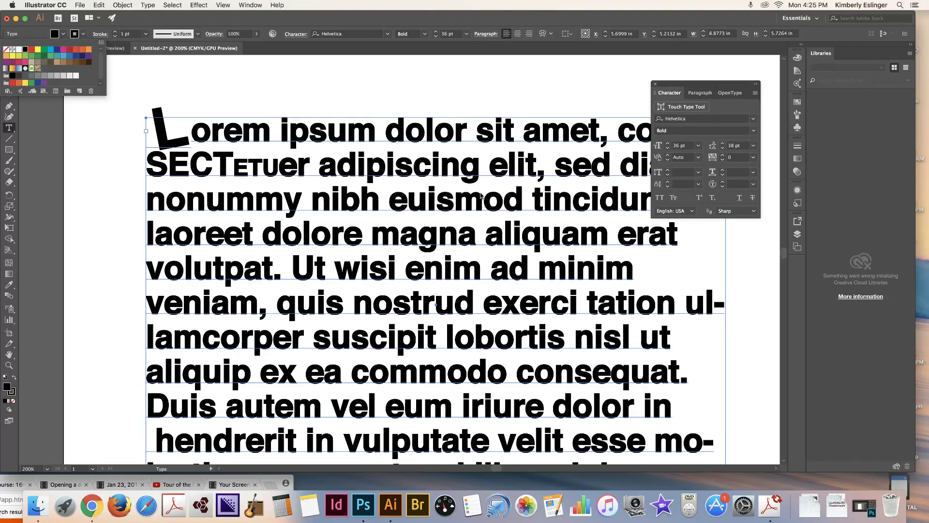
- Dock the floating Character panel group with the collapsed panels
{"action": "left_click", "coordinate": [720, 85]}
{"action": "left_click_drag", "start_coordinate": [695, 87], "coordinate": [798, 83]}
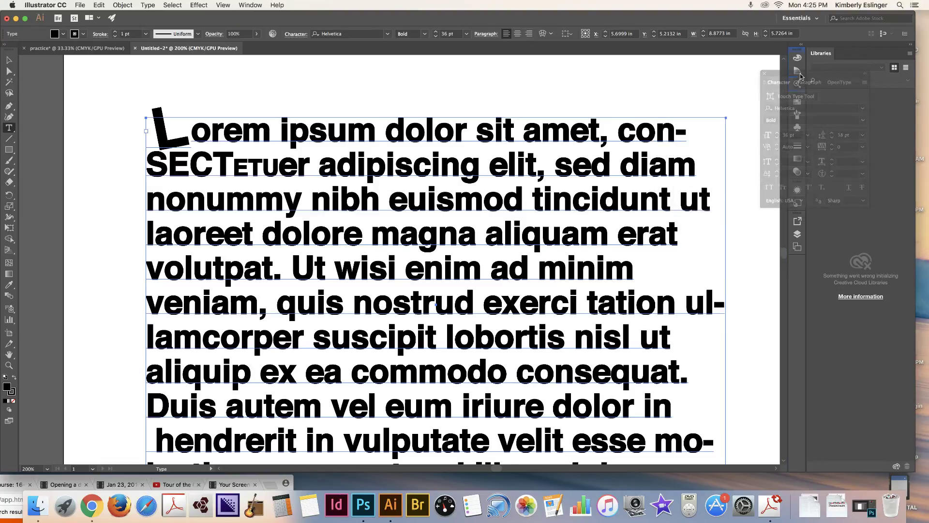
- Remove the paragraph text's stroke and apply a black stroke again
{"action": "left_click", "coordinate": [85, 35]}
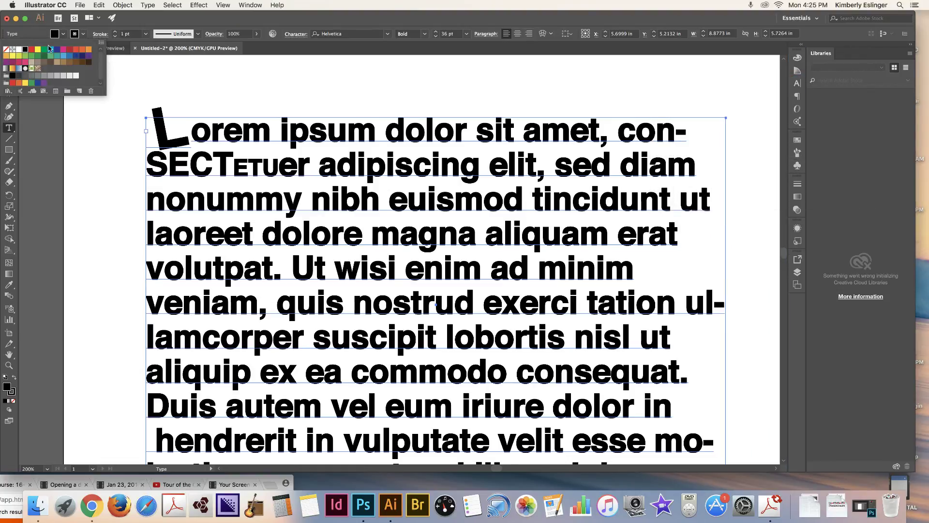
{"action": "left_click", "coordinate": [6, 50]}
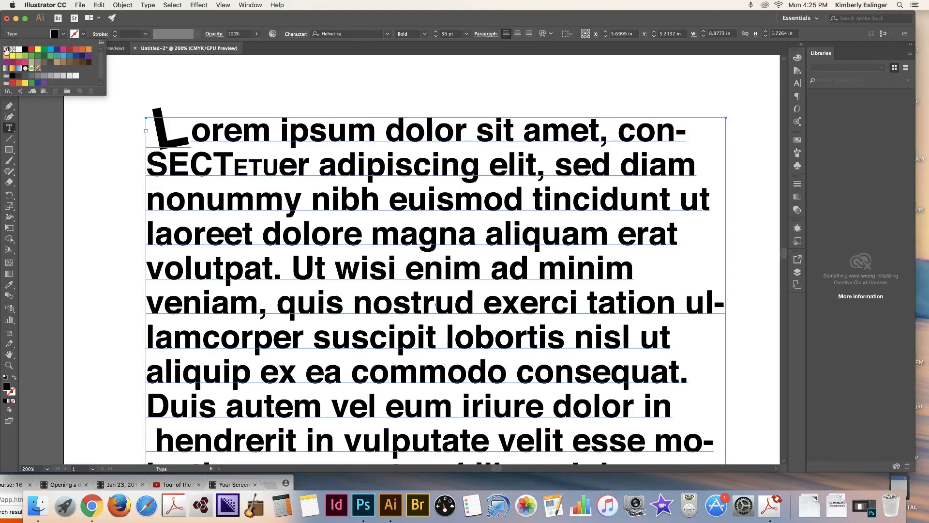
{"action": "left_click", "coordinate": [26, 49]}
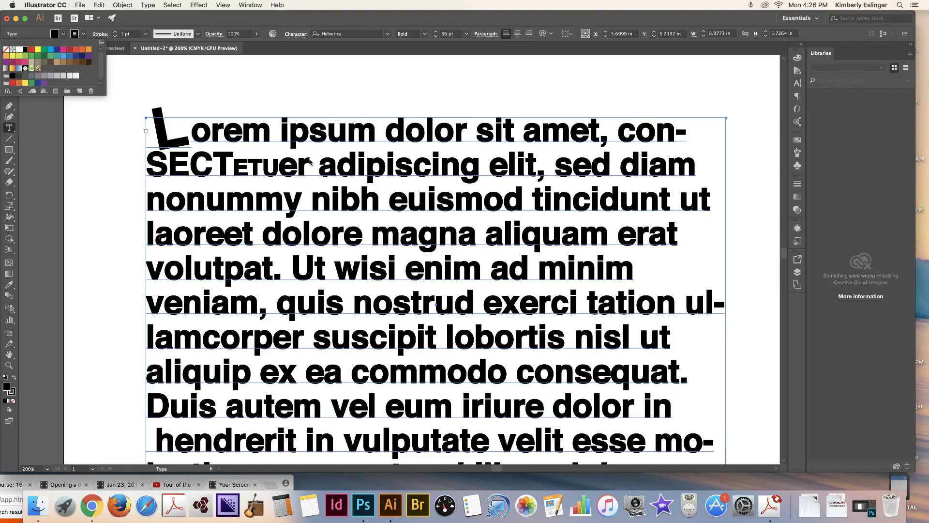
- Set the paragraph text's fill to CMYK Green and its stroke to orange
{"action": "left_click", "coordinate": [63, 35]}
{"action": "left_click", "coordinate": [63, 35]}
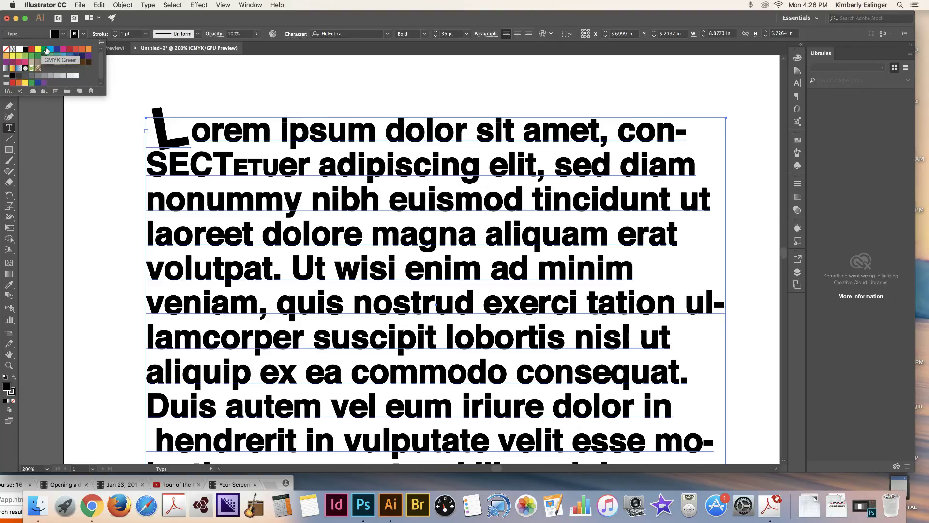
{"action": "left_click", "coordinate": [45, 49]}
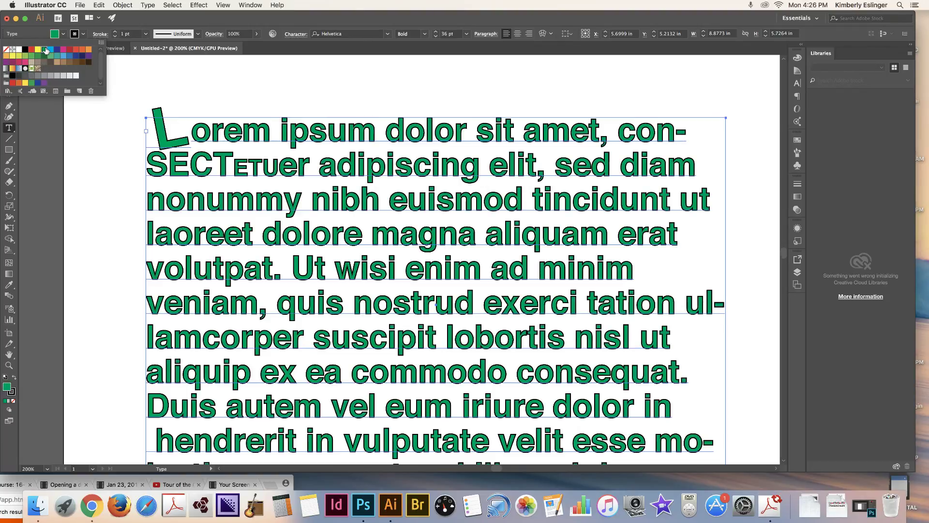
{"action": "left_click", "coordinate": [84, 35]}
{"action": "left_click", "coordinate": [84, 35]}
{"action": "left_click", "coordinate": [89, 50]}
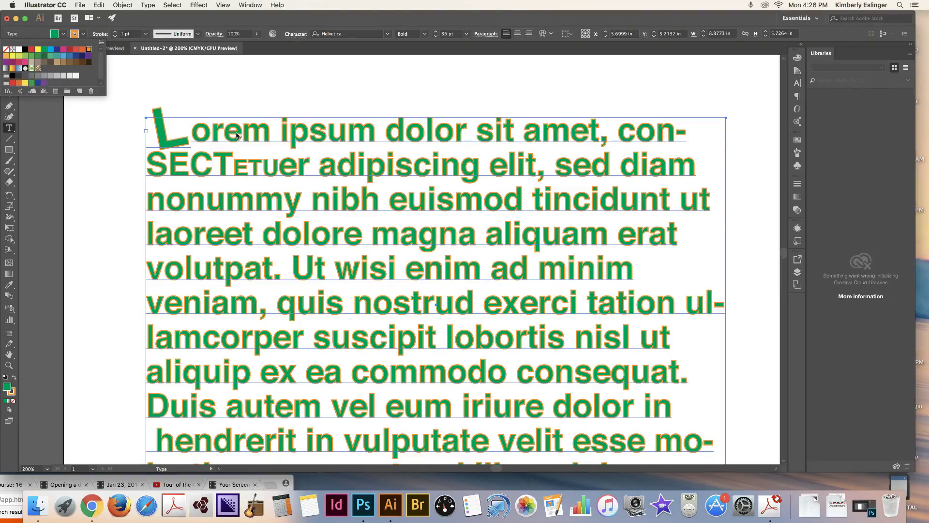
{"action": "left_click", "coordinate": [71, 110]}
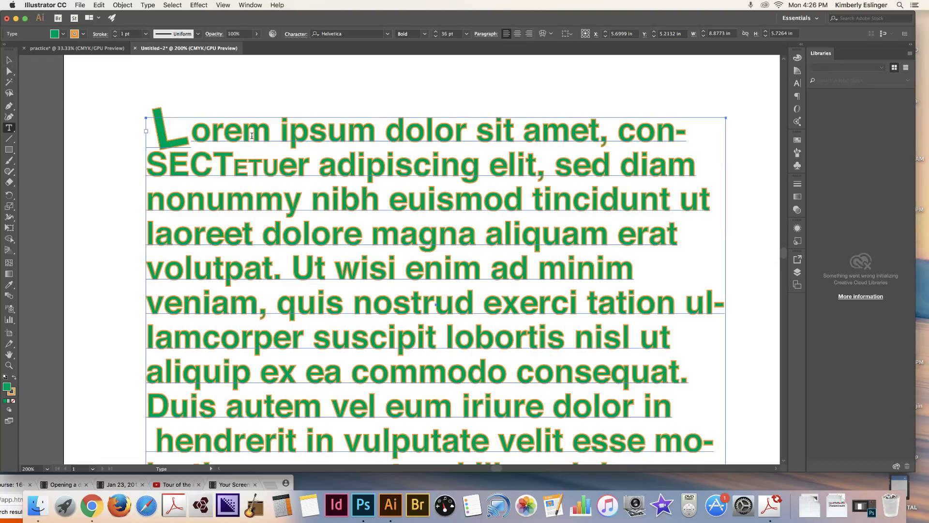
- Remove the stroke from the first word, "Lorem", only
{"action": "left_click_drag", "start_coordinate": [273, 133], "coordinate": [149, 129]}
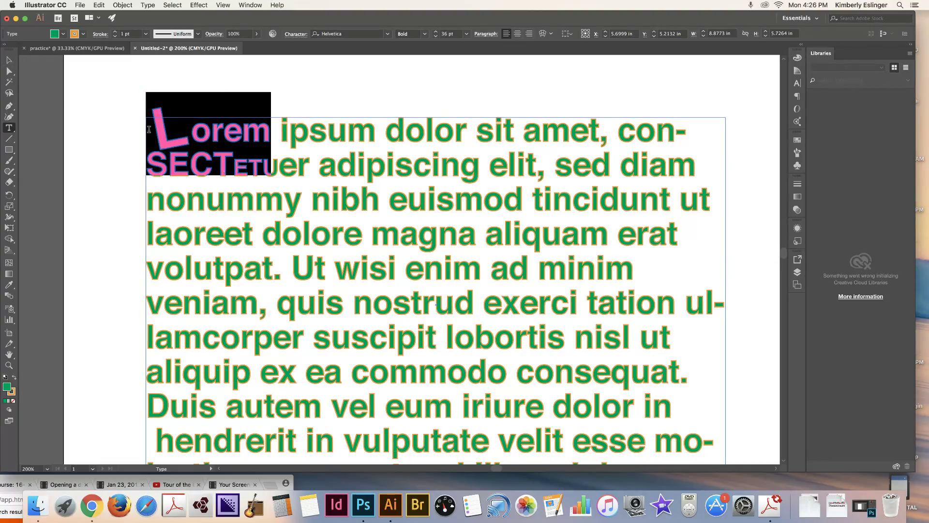
{"action": "left_click", "coordinate": [83, 34]}
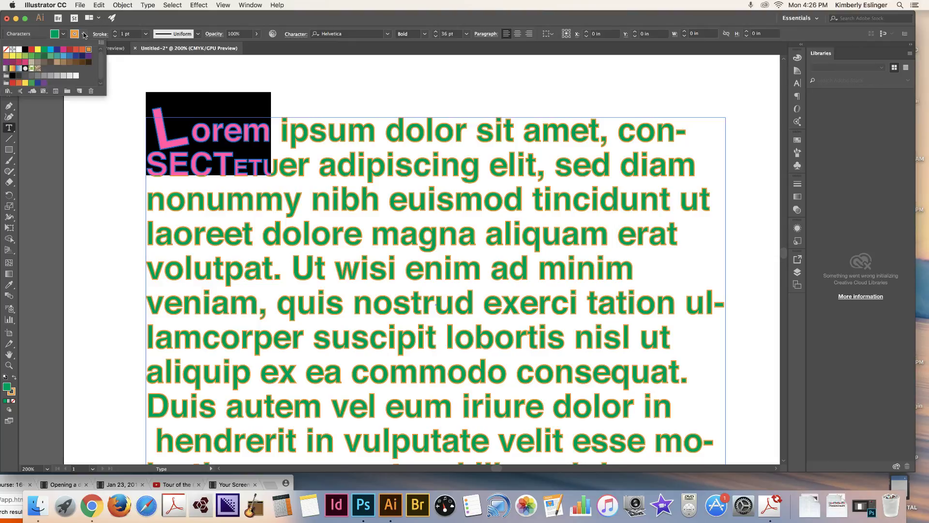
{"action": "left_click", "coordinate": [6, 49]}
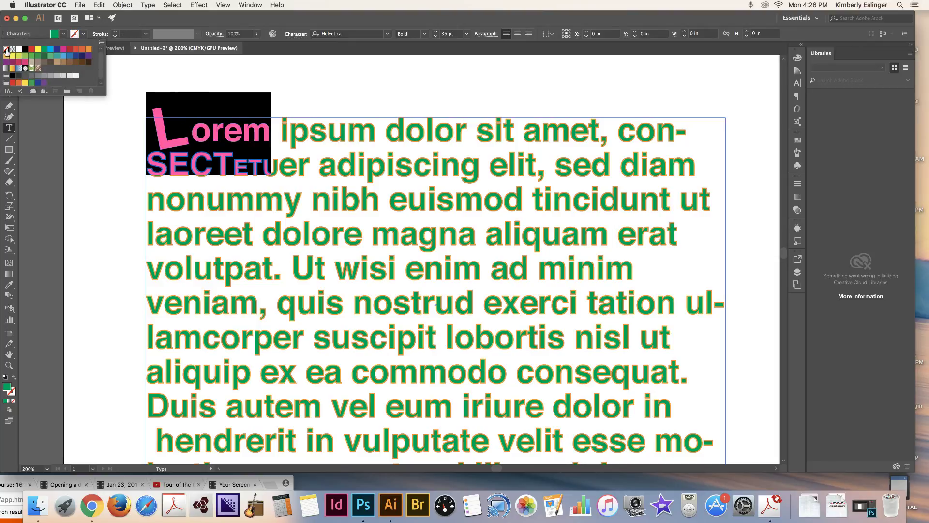
{"action": "left_click", "coordinate": [298, 98]}
{"action": "left_click", "coordinate": [294, 97]}
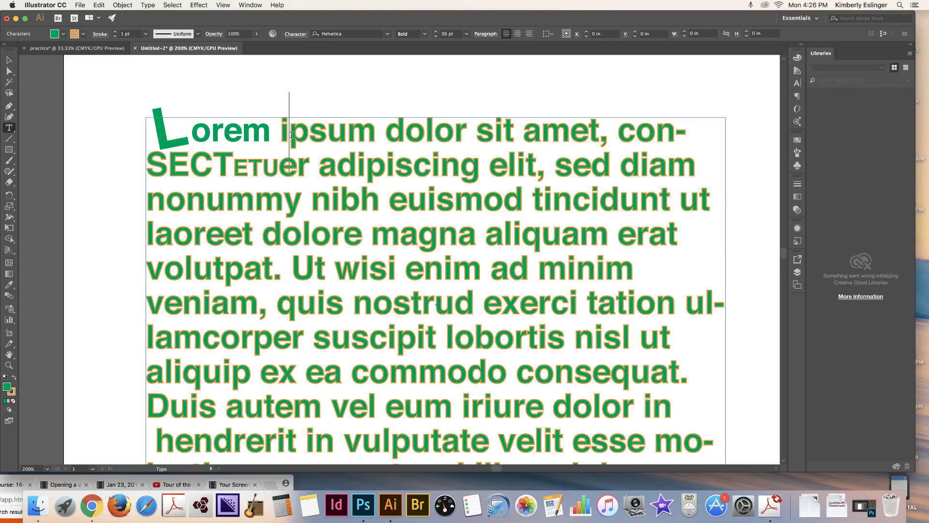
- Increase the stroke weight to 3 pt on the text from "ipsum" through "consequat."
{"action": "left_click_drag", "start_coordinate": [278, 130], "coordinate": [697, 359]}
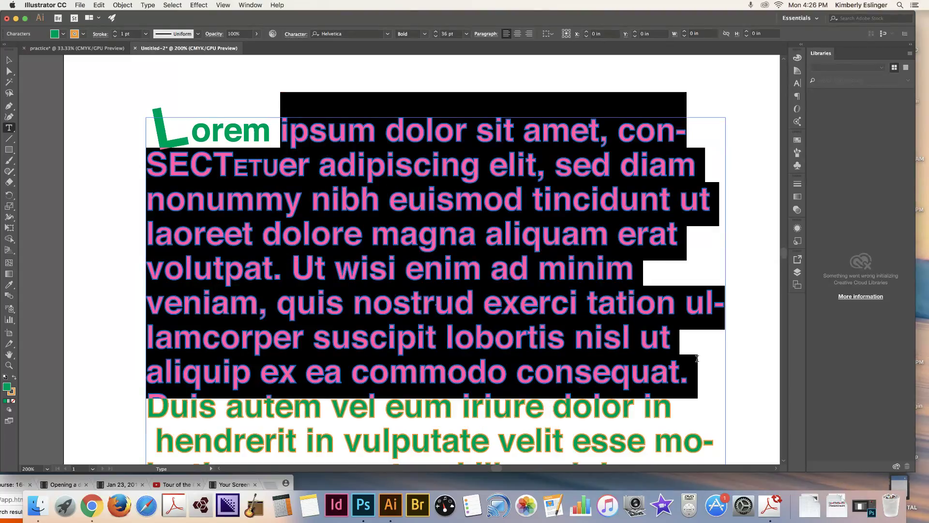
{"action": "left_click", "coordinate": [115, 32]}
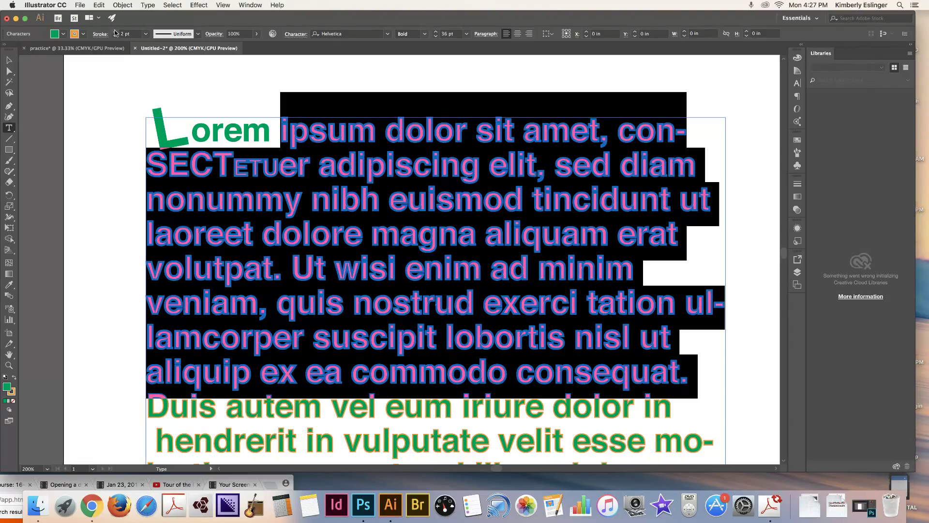
{"action": "left_click", "coordinate": [116, 31]}
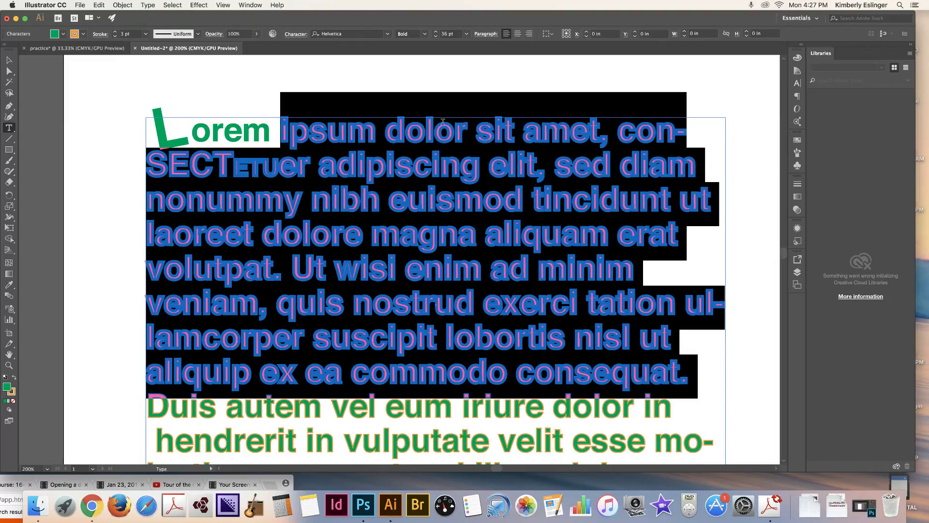
- Use the Eyedropper to copy the formatting of the neighbouring 3 pt stroked text onto the word "Lorem"
{"action": "left_click", "coordinate": [272, 134]}
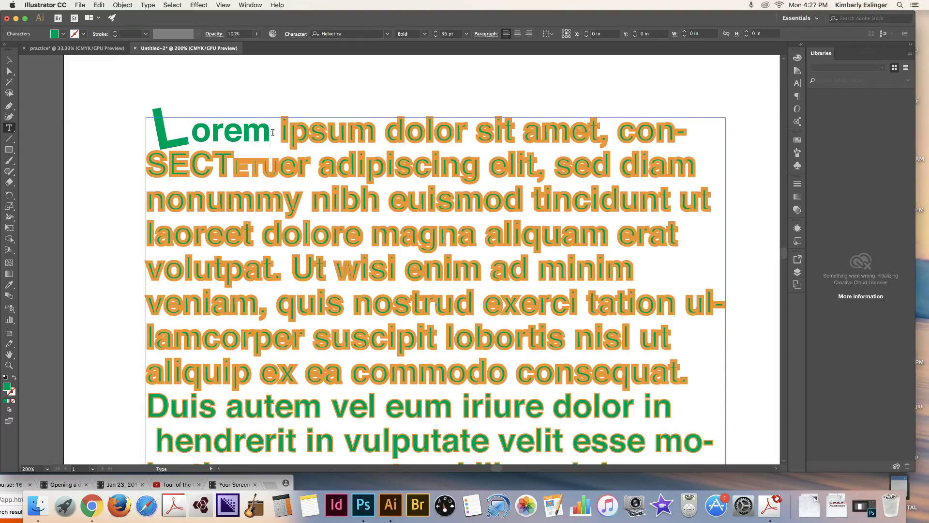
{"action": "left_click_drag", "start_coordinate": [273, 133], "coordinate": [153, 131]}
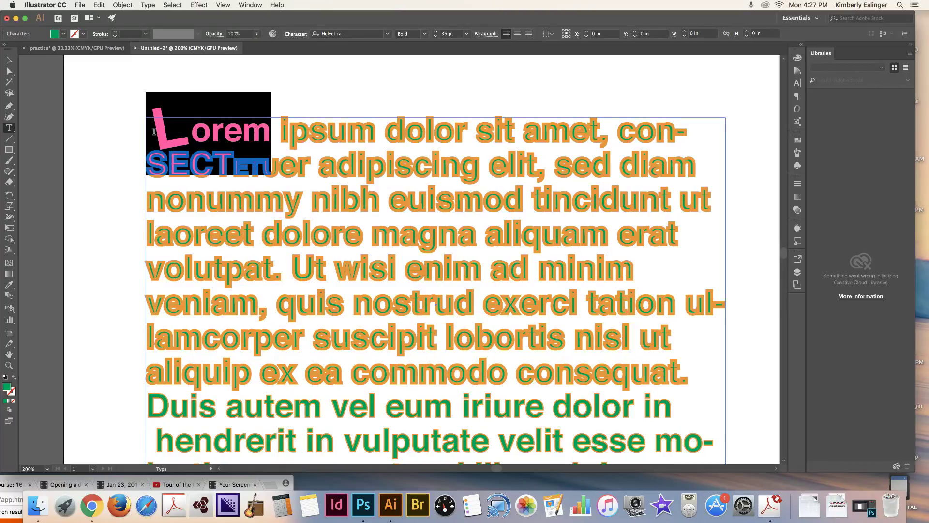
{"action": "left_click", "coordinate": [9, 284]}
{"action": "left_click", "coordinate": [335, 124]}
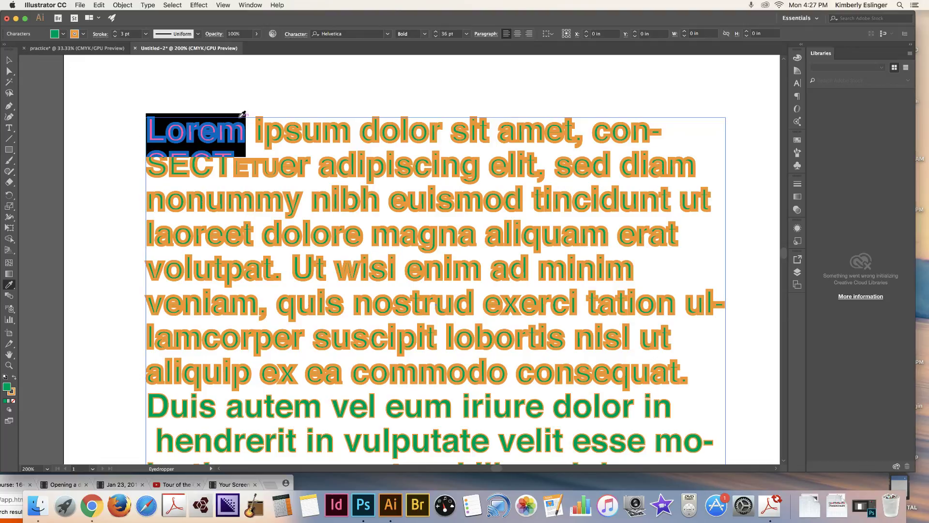
- Copy the formatted word "Lorem" from the start of the paragraph
{"action": "left_click", "coordinate": [9, 60]}
{"action": "left_click", "coordinate": [9, 128]}
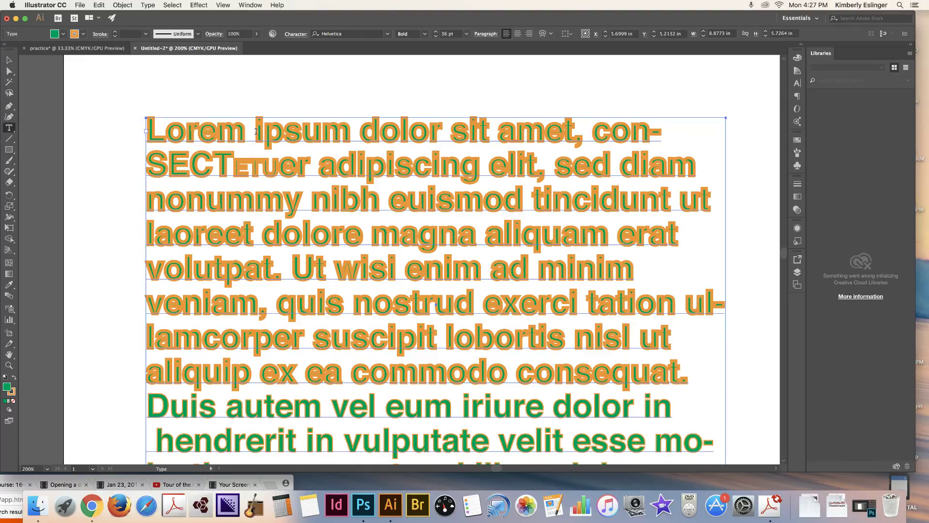
{"action": "mouse_move", "coordinate": [247, 133]}
{"action": "left_mouse_down"}
{"action": "mouse_move", "coordinate": [124, 128]}
{"action": "mouse_move", "coordinate": [136, 123]}
{"action": "left_mouse_up"}
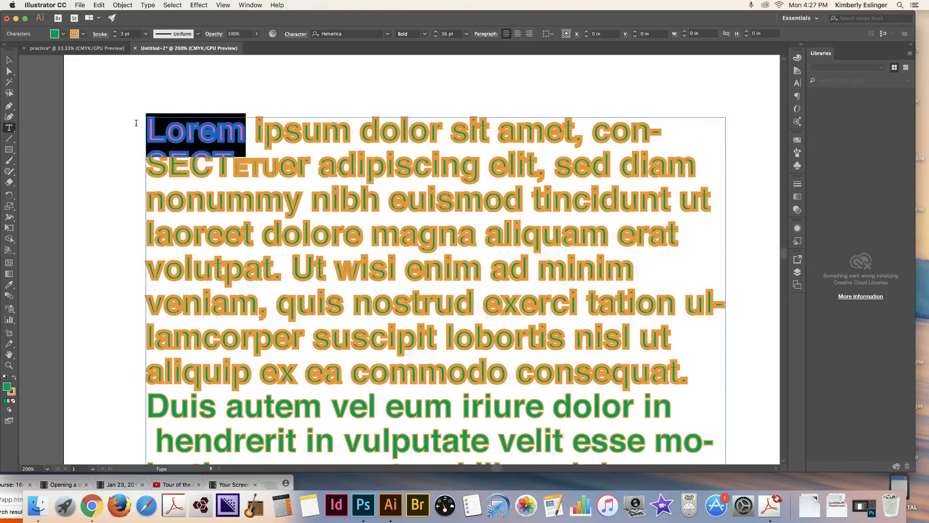
{"action": "key", "text": "super"}
{"action": "key", "text": "super"}
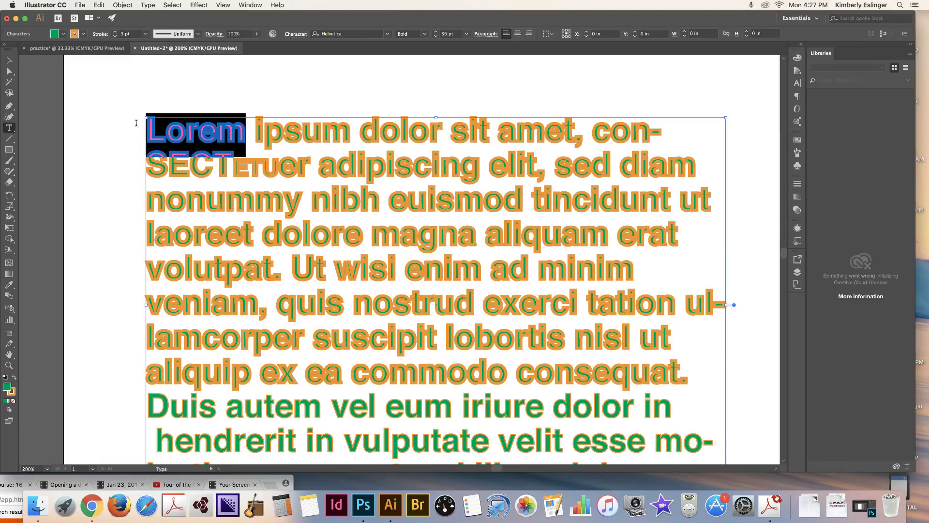
- Delete all objects from the artboard
{"action": "key", "text": "Escape"}
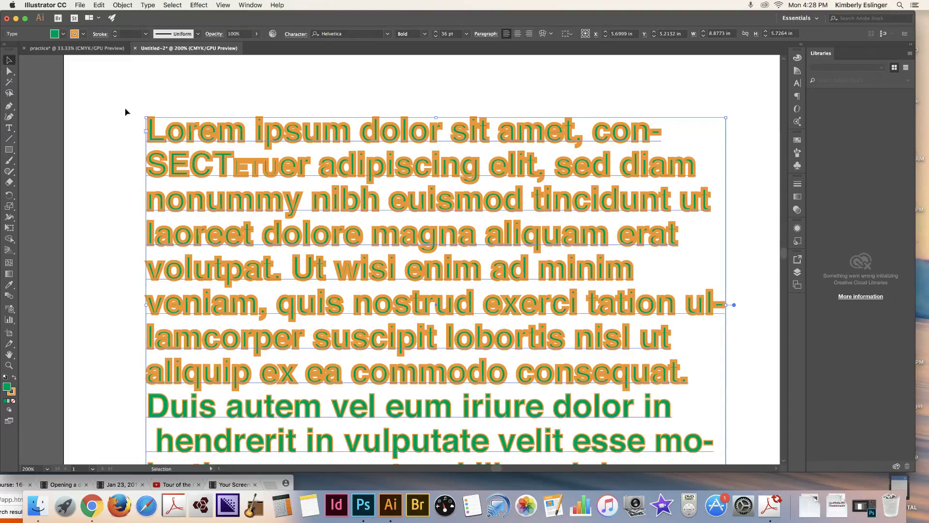
{"action": "key", "text": "super+a"}
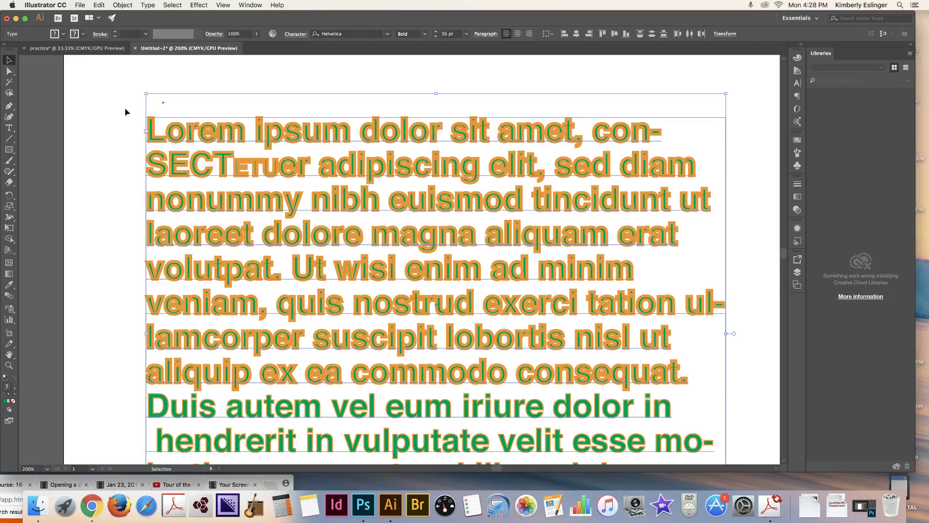
{"action": "key", "text": "BackSpace"}
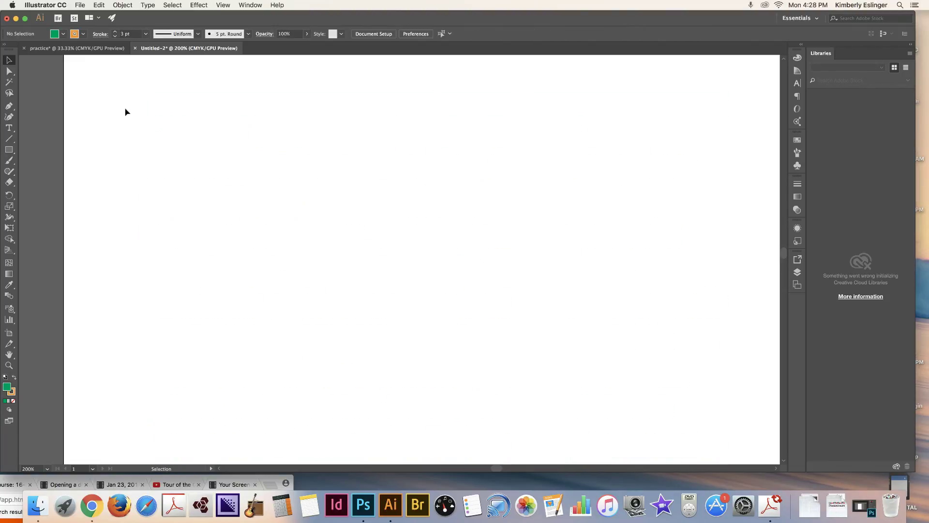
- Create a new area text frame on the upper artboard and replace its placeholder text with the copied word "Lorem"
{"action": "left_click", "coordinate": [14, 129]}
{"action": "left_click_drag", "start_coordinate": [186, 116], "coordinate": [560, 227]}
{"action": "key", "text": "Escape"}
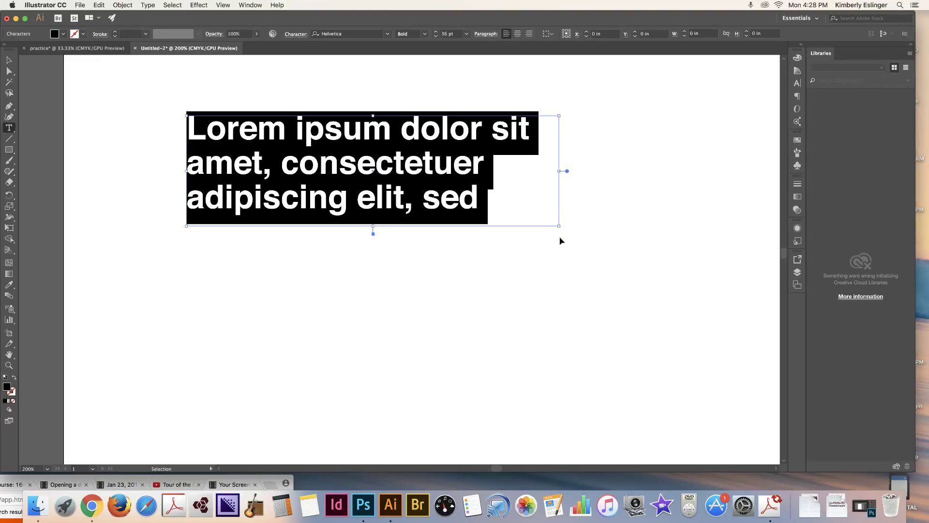
{"action": "key", "text": "super"}
{"action": "key", "text": "super+z"}
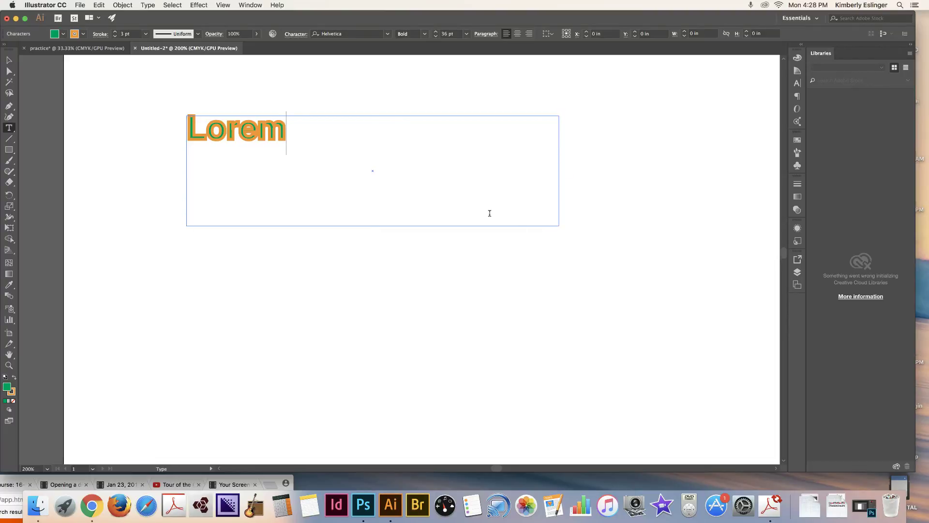
- Shrink the "Lorem" text frame to about 2.39 in wide and 0.84 in high
{"action": "left_click_drag", "start_coordinate": [300, 132], "coordinate": [187, 124]}
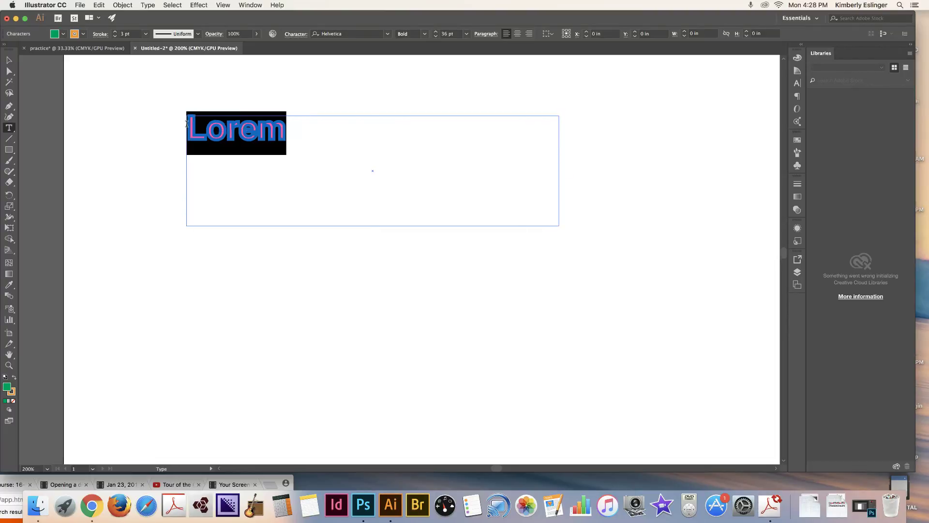
{"action": "key", "text": "Escape"}
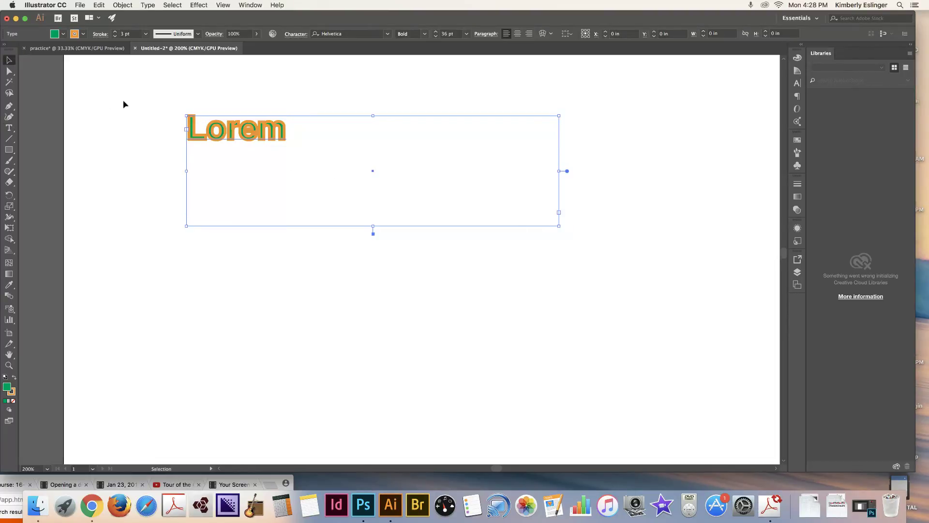
{"action": "left_click_drag", "start_coordinate": [373, 226], "coordinate": [357, 172]}
{"action": "left_click_drag", "start_coordinate": [560, 143], "coordinate": [344, 143]}
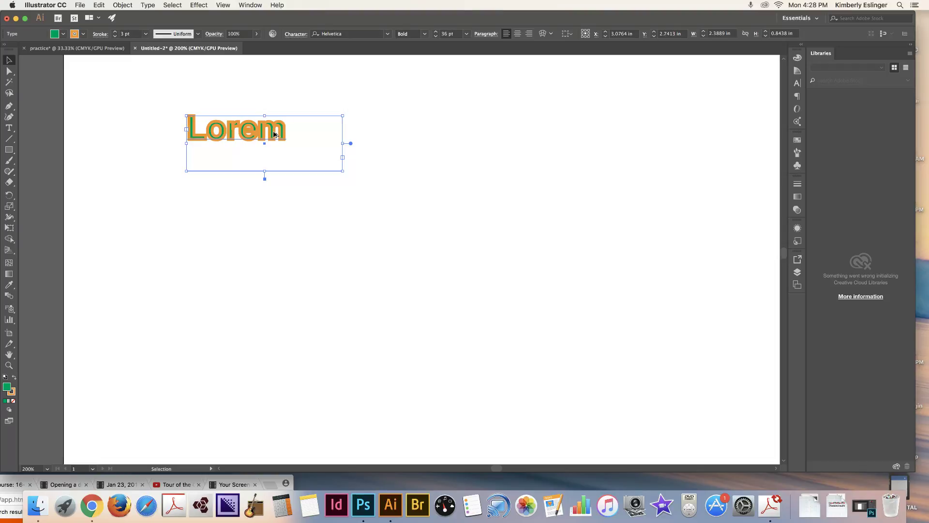
- Duplicate the "Lorem" text frame below the original and keep the copy selected
{"action": "left_click_drag", "start_coordinate": [274, 134], "coordinate": [281, 244]}
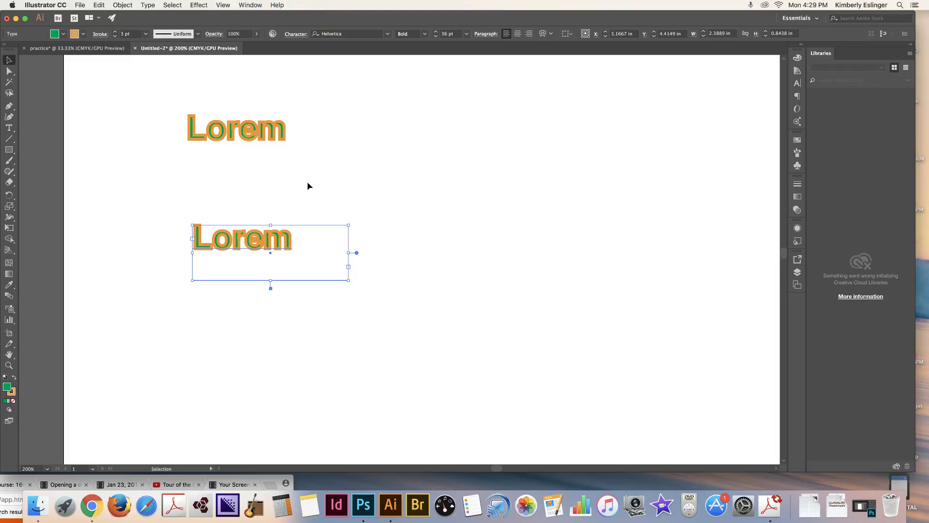
{"action": "left_click", "coordinate": [339, 214]}
{"action": "left_click", "coordinate": [264, 245]}
- Switch the document to Outline view to inspect the two live text frames
{"action": "key", "text": "a"}
{"action": "key", "text": "v"}
{"action": "key", "text": "a"}
{"action": "key", "text": "v"}
{"action": "key", "text": "super+y"}
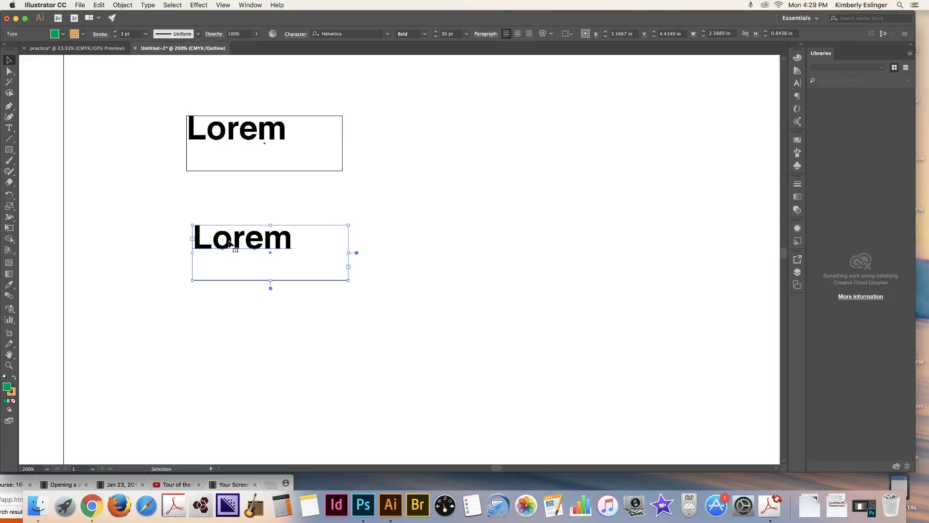
- Convert the duplicated lower "Lorem" text frame to outlines and deselect it
{"action": "left_click", "coordinate": [263, 216]}
{"action": "left_click", "coordinate": [247, 244]}
{"action": "key", "text": "a"}
{"action": "key", "text": "super"}
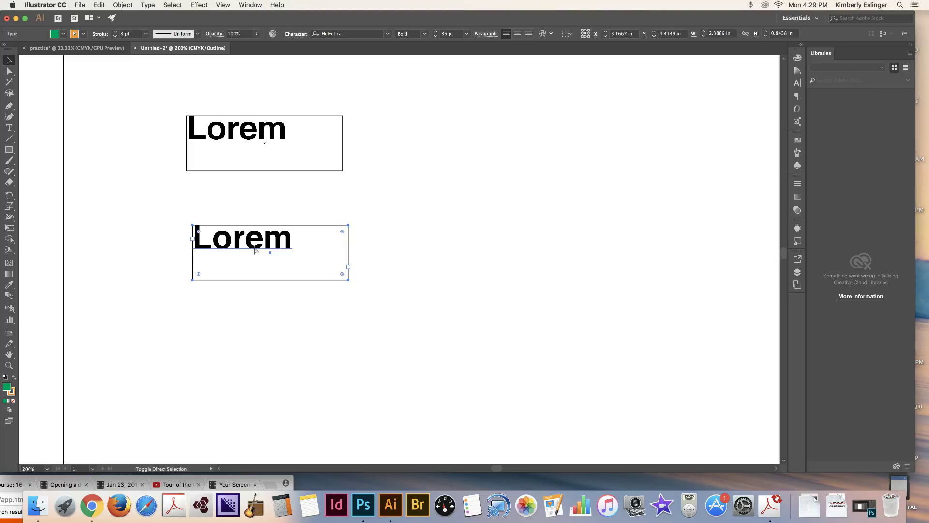
{"action": "key", "text": "v"}
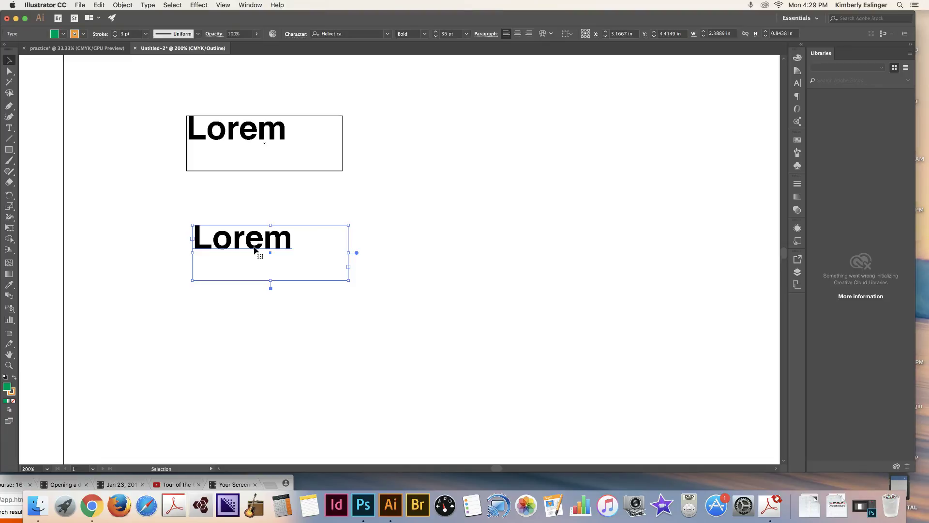
{"action": "key", "text": "super"}
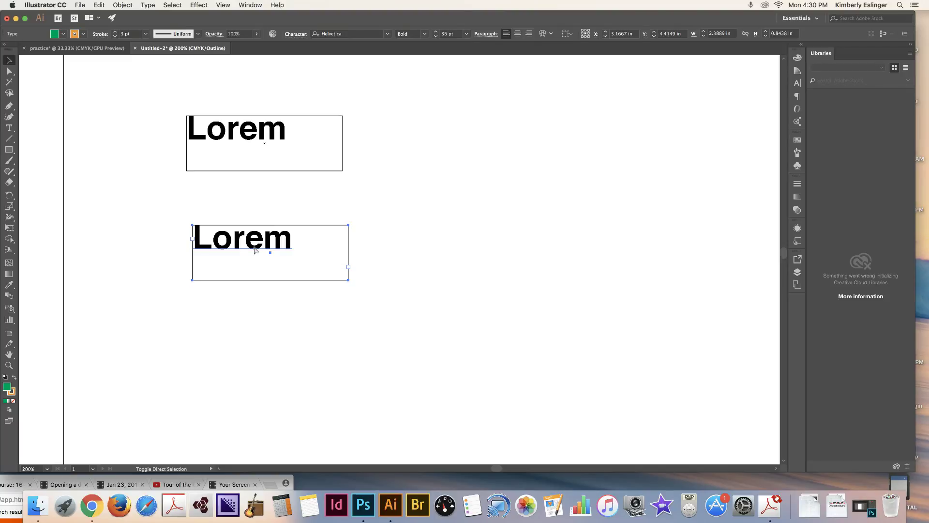
{"action": "key", "text": "shift+super+o"}
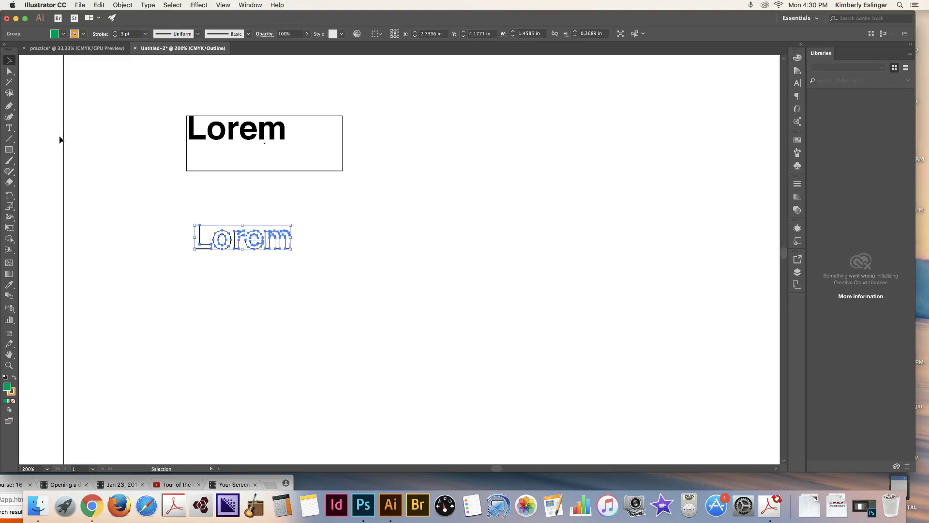
{"action": "left_click", "coordinate": [352, 236]}
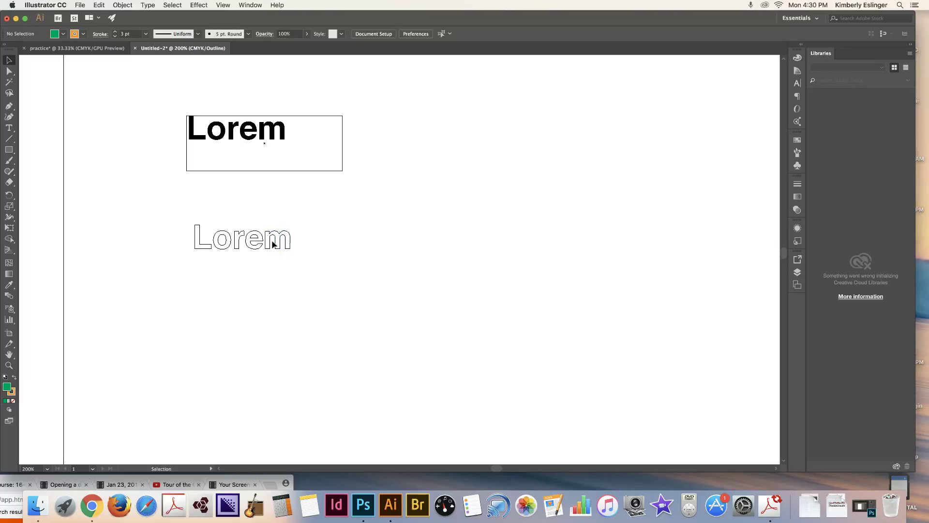
- Move the outlined "Lorem" up to just beneath the live text frame
{"action": "left_click", "coordinate": [276, 243]}
{"action": "left_click_drag", "start_coordinate": [277, 239], "coordinate": [273, 215]}
{"action": "left_click", "coordinate": [341, 213]}
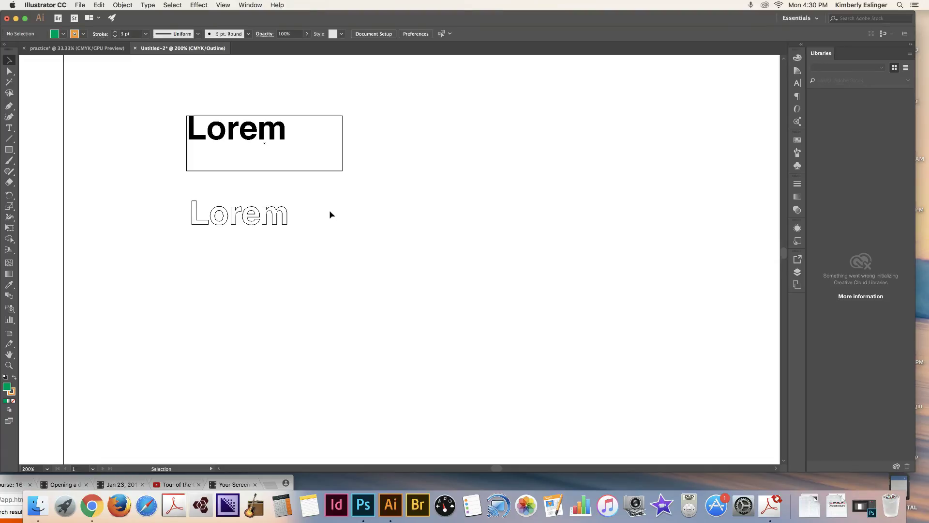
{"action": "left_click_drag", "start_coordinate": [253, 224], "coordinate": [258, 203]}
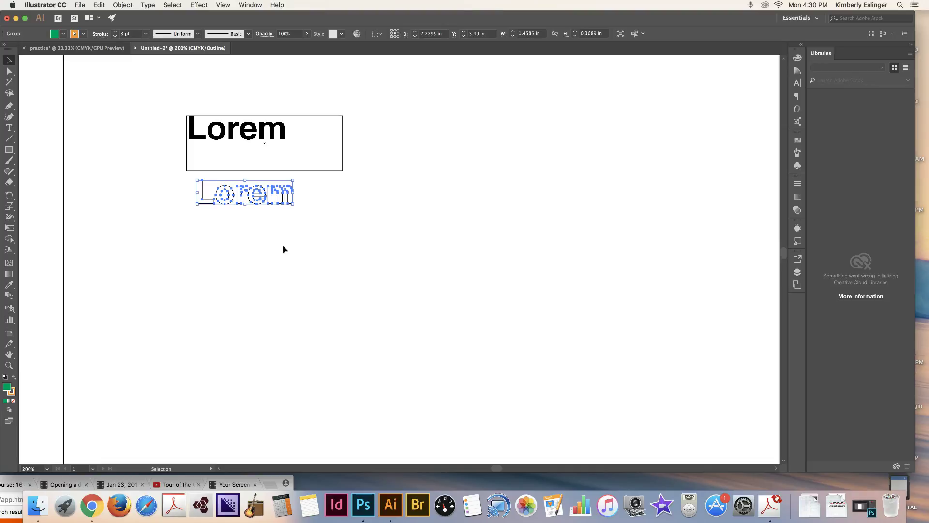
{"action": "left_click", "coordinate": [284, 249]}
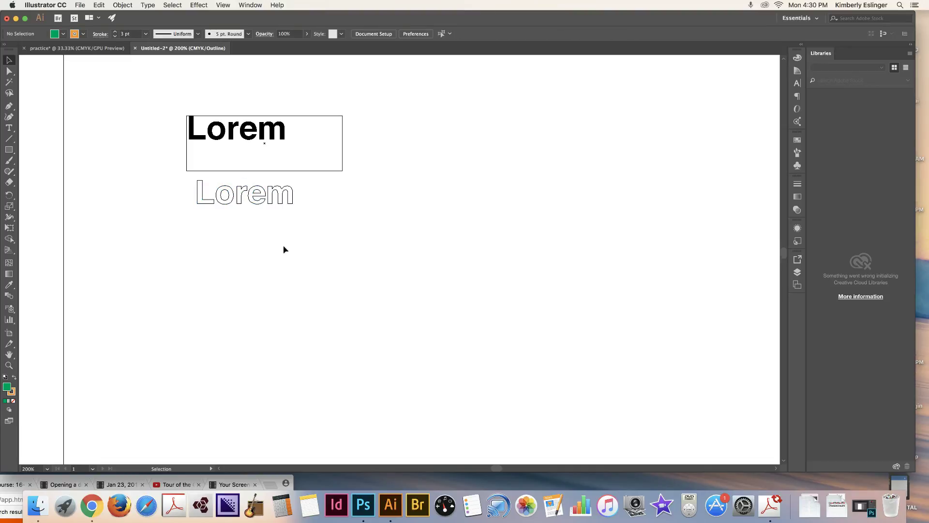
- Return the document from Outline view to the color preview and check the outlined "Lorem" group
{"action": "key", "text": "a"}
{"action": "key", "text": "super+y"}
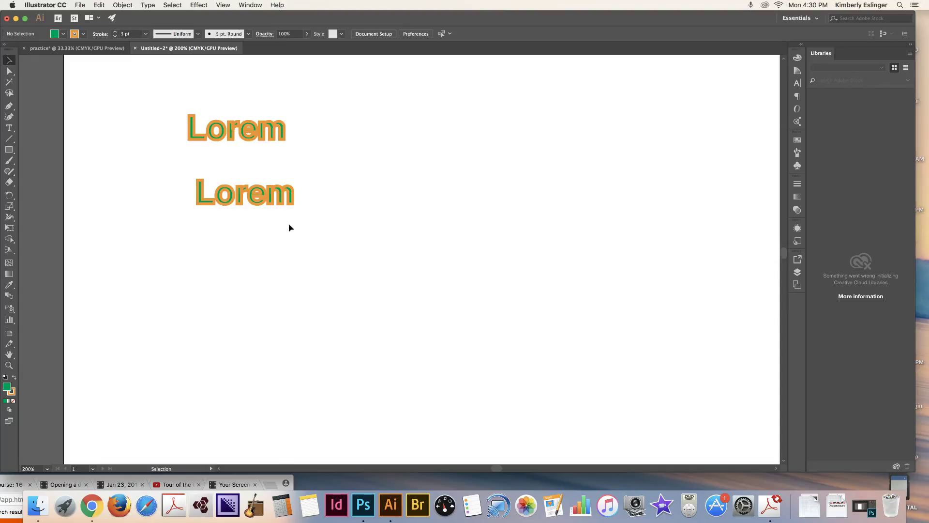
{"action": "left_click", "coordinate": [248, 199]}
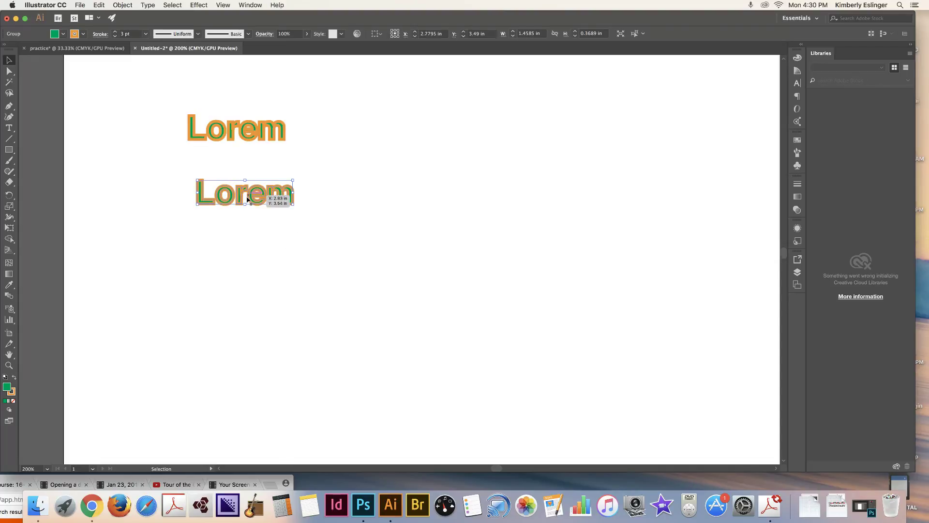
{"action": "left_click", "coordinate": [327, 162]}
- Apply the outside stroke alignment to the live and outlined "Lorem" words together
{"action": "left_click", "coordinate": [274, 134]}
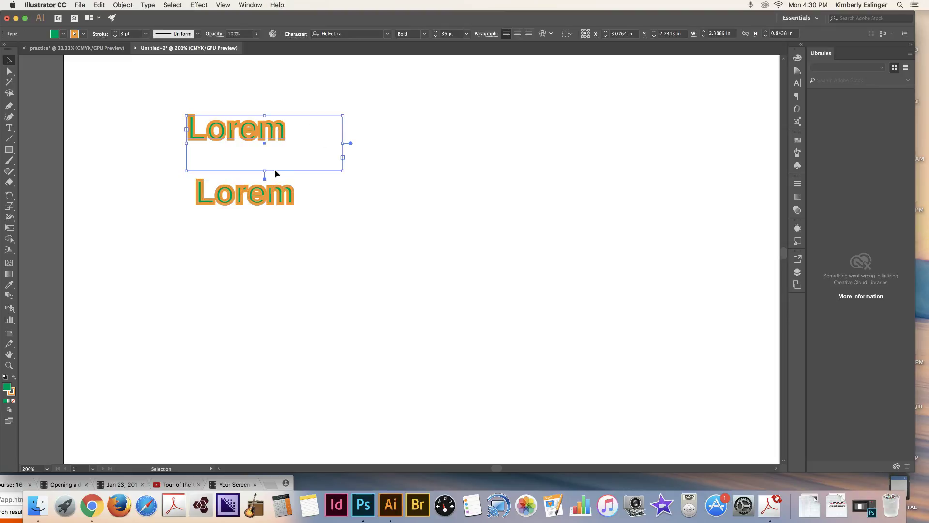
{"action": "left_click", "coordinate": [279, 202], "text": "shift"}
{"action": "left_click", "coordinate": [279, 203], "text": "shift"}
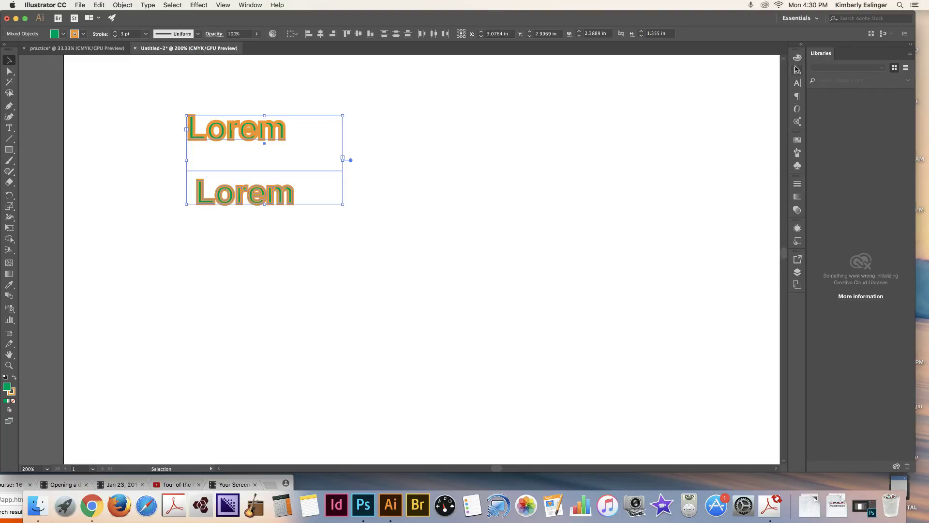
{"action": "left_click", "coordinate": [798, 186]}
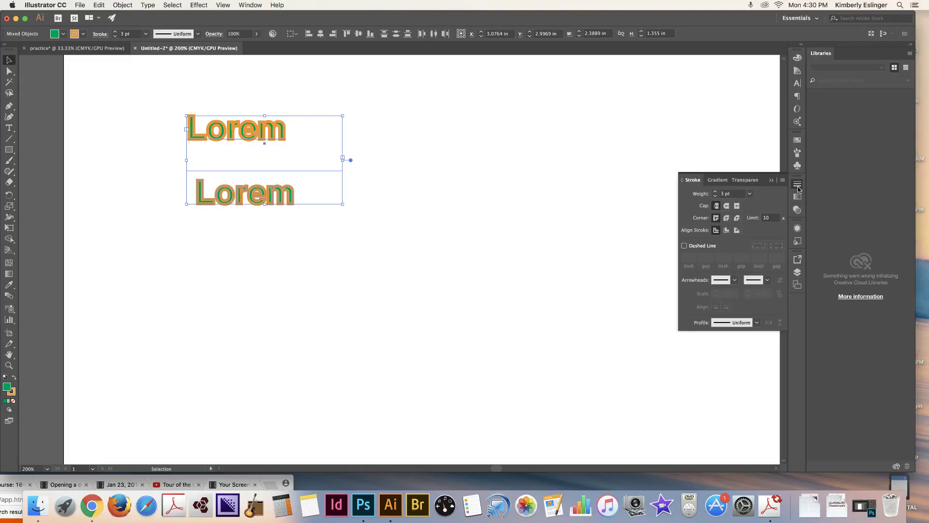
{"action": "left_click", "coordinate": [738, 231]}
{"action": "left_click", "coordinate": [368, 252]}
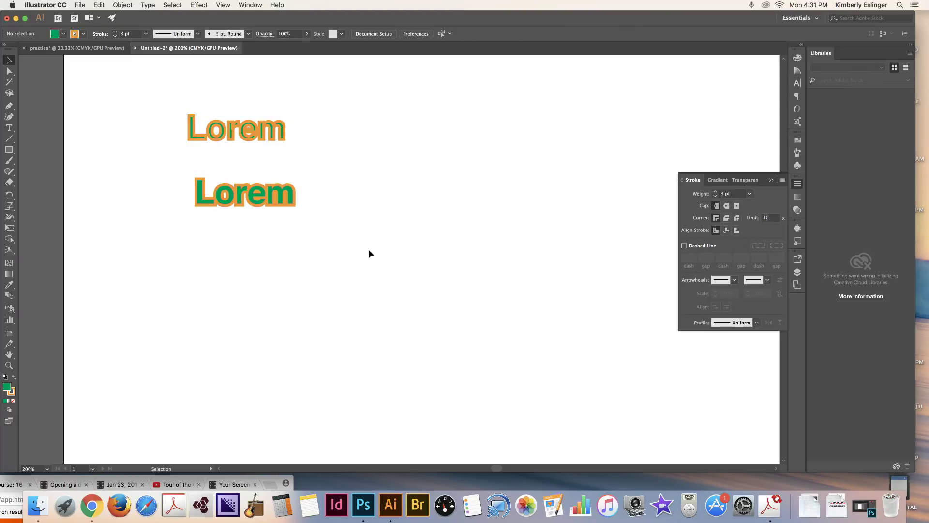
- Insert the letter "a" before the final "m" of the upper live text word
{"action": "left_click", "coordinate": [292, 208]}
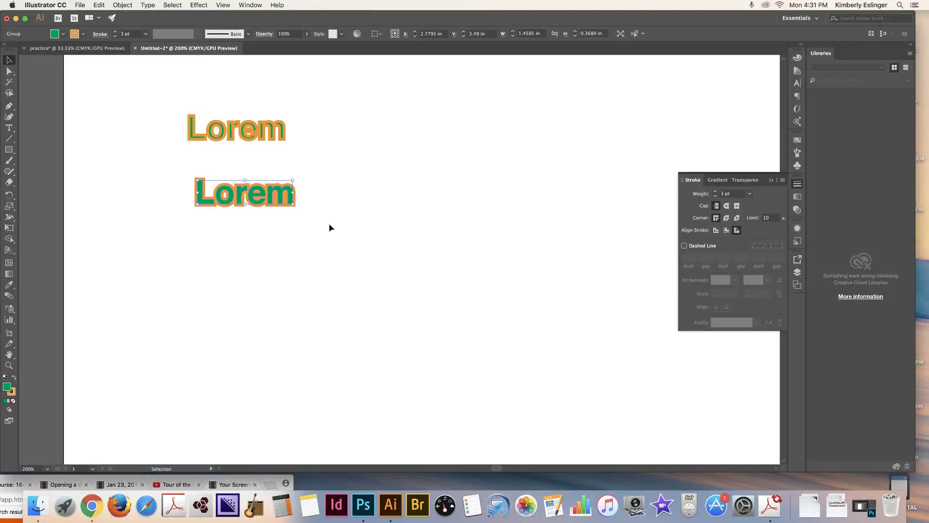
{"action": "left_click", "coordinate": [273, 137]}
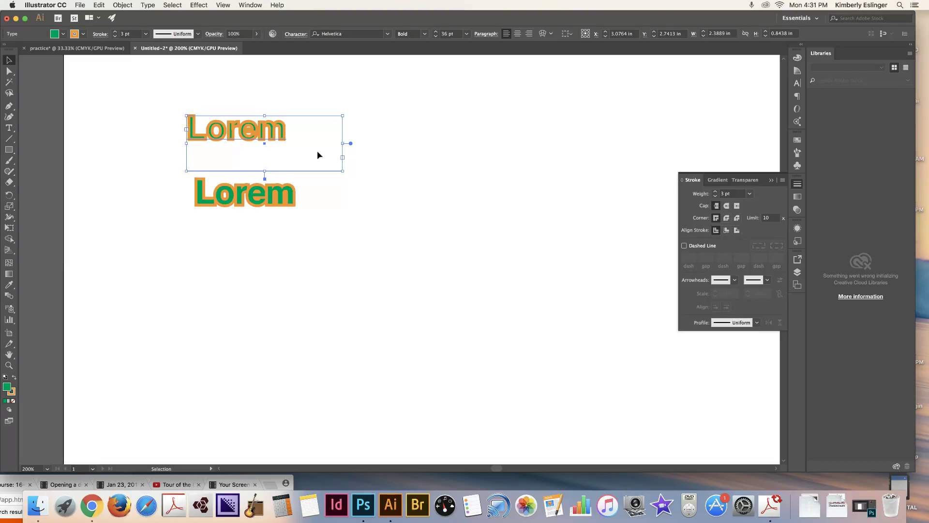
{"action": "left_click", "coordinate": [9, 127]}
{"action": "double_click", "coordinate": [272, 131]}
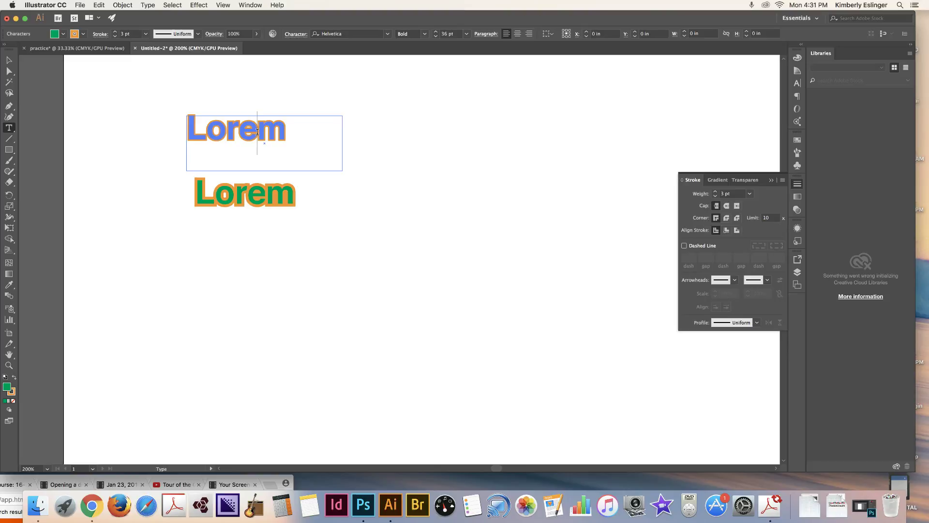
{"action": "type", "text": "a"}
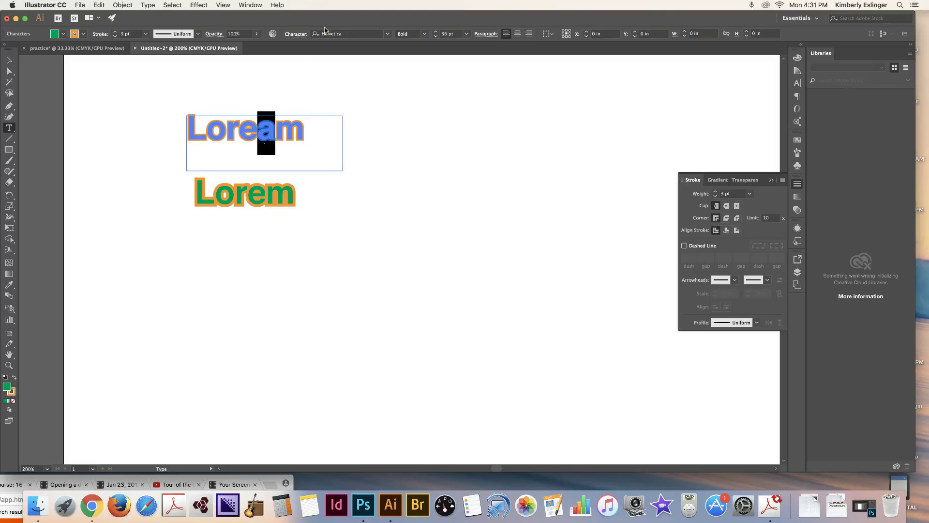
- Change the font of the inserted letter "a" to Khmer MN
{"action": "left_click", "coordinate": [388, 34]}
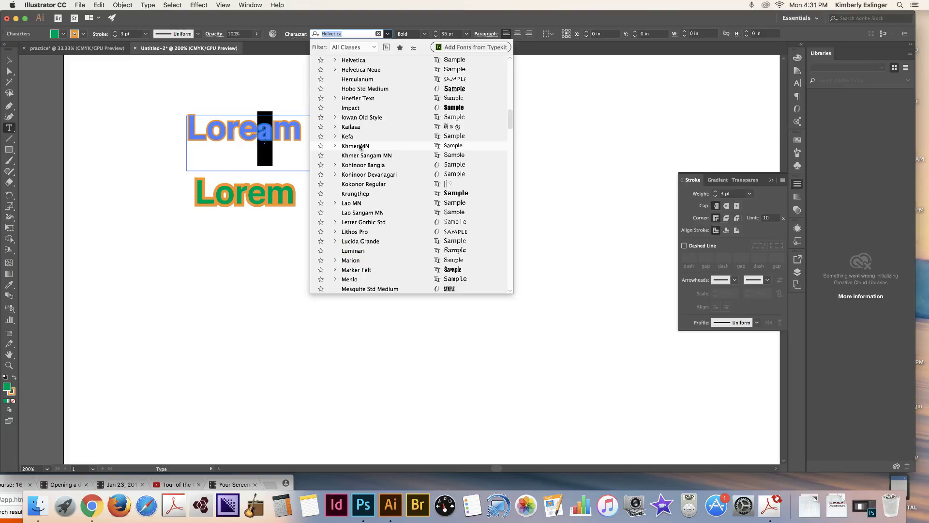
{"action": "key", "text": "Escape"}
{"action": "left_click", "coordinate": [348, 145]}
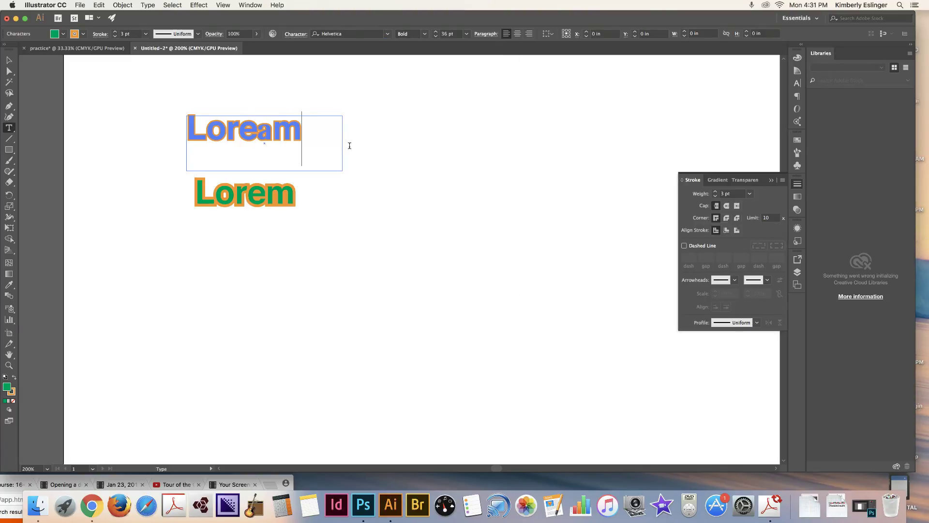
{"action": "key", "text": "Left"}
{"action": "key", "text": "Left"}
- Shift the outlined "Lorem" group slightly to the left beneath the live text and deselect it
{"action": "left_click", "coordinate": [9, 60]}
{"action": "left_click", "coordinate": [256, 197]}
{"action": "left_click_drag", "start_coordinate": [257, 197], "coordinate": [250, 199]}
{"action": "left_click", "coordinate": [303, 196]}
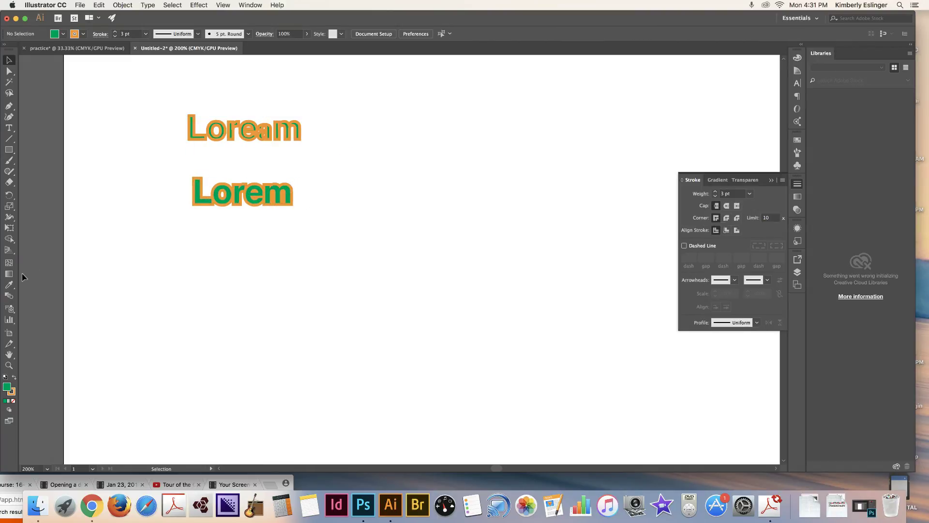
- Zoom in on both words to compare the strokes of the live and outlined text
{"action": "left_click", "coordinate": [9, 365]}
{"action": "left_click_drag", "start_coordinate": [167, 104], "coordinate": [272, 208]}
{"action": "left_click", "coordinate": [8, 60]}
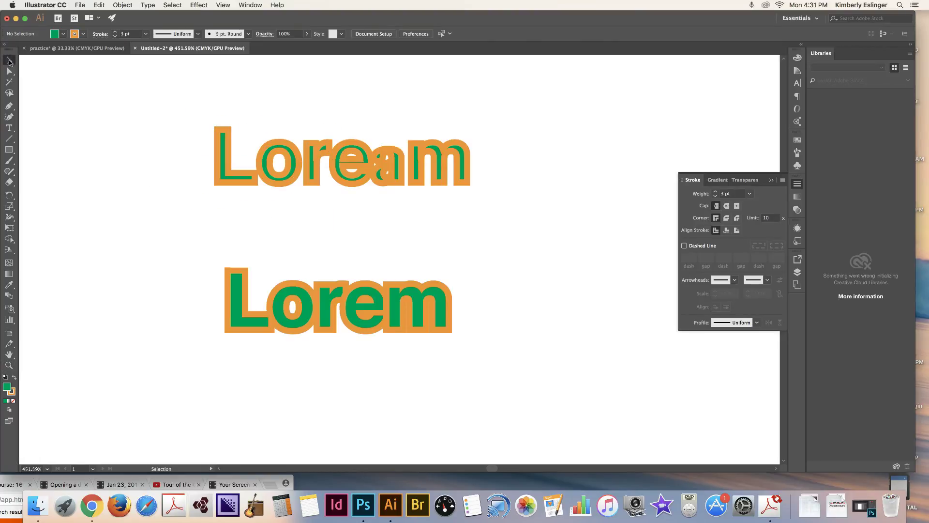
{"action": "left_click", "coordinate": [388, 315]}
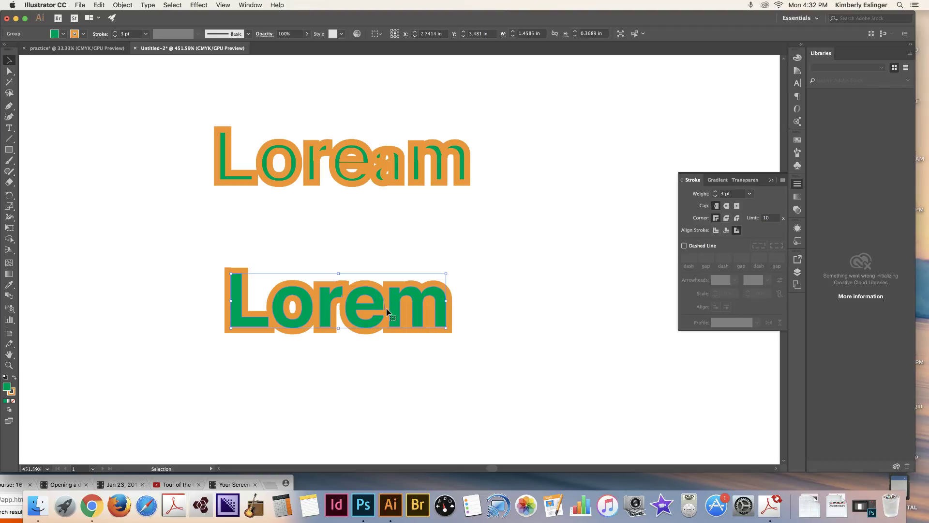
{"action": "left_click", "coordinate": [334, 245]}
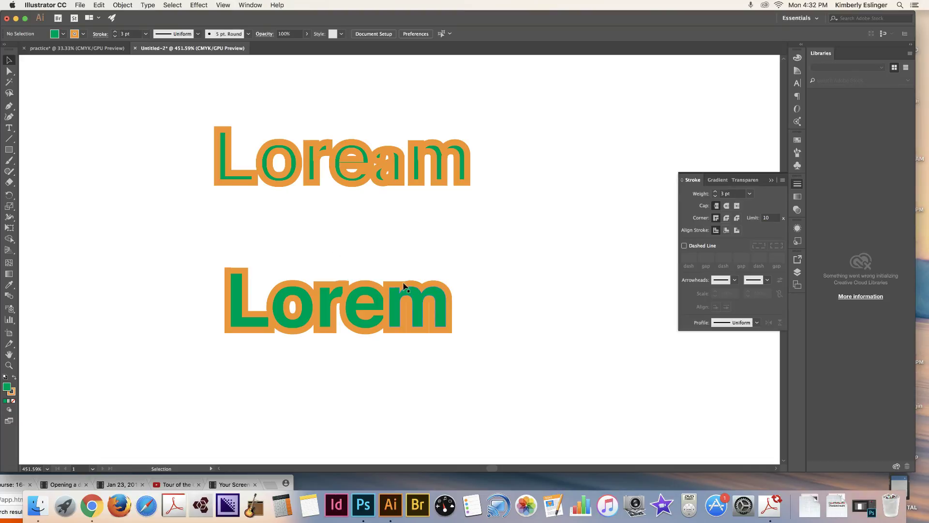
- Place a copy of the outlined "Lorem" group directly in front of the original
{"action": "left_click", "coordinate": [398, 307]}
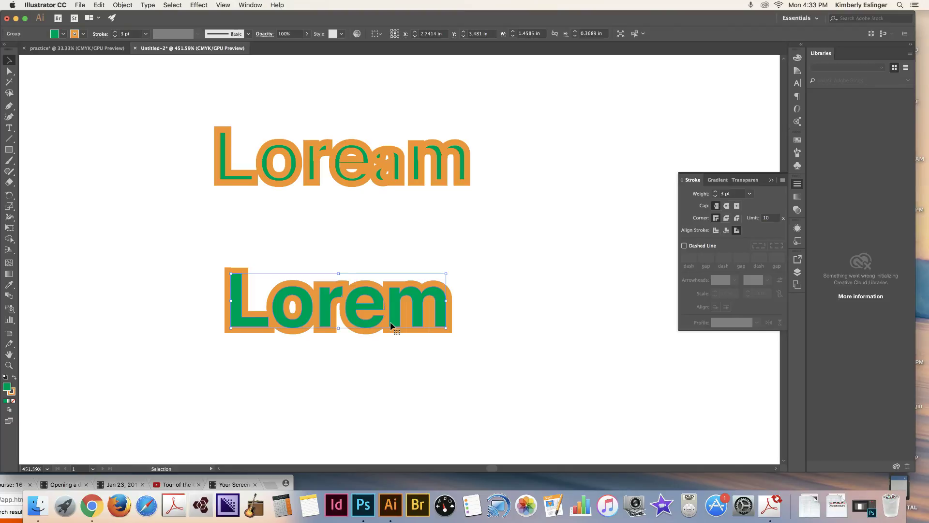
{"action": "key", "text": "a"}
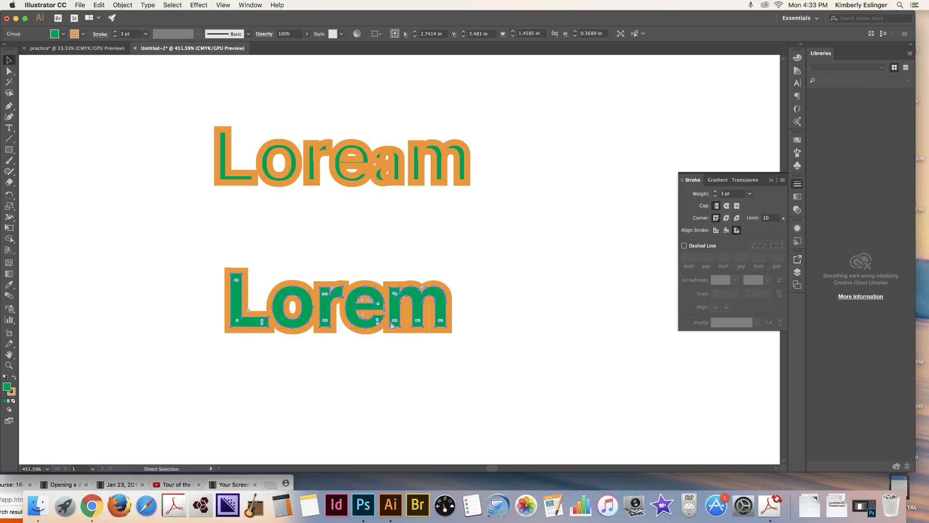
{"action": "key", "text": "v"}
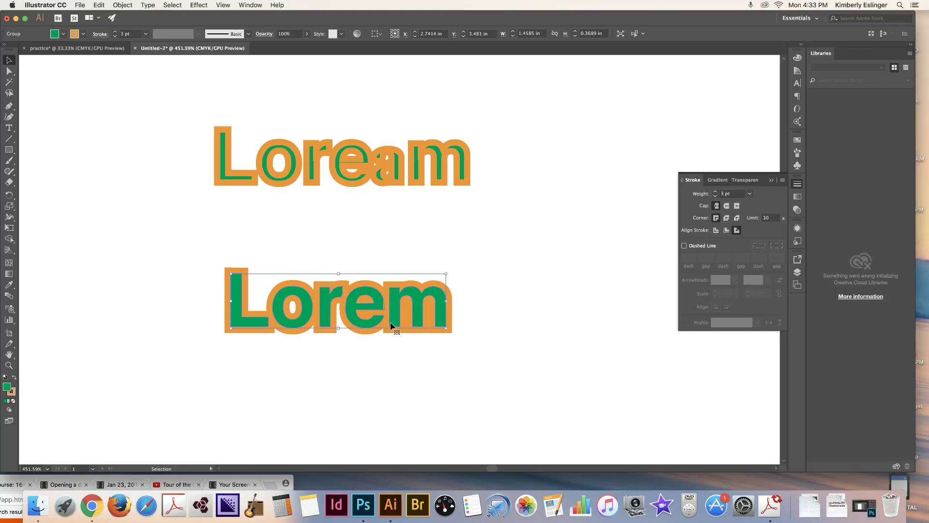
- Expand Layer 1 and toggle the rear group's visibility to check the stacked "Lorem" copies
{"action": "left_click", "coordinate": [798, 272]}
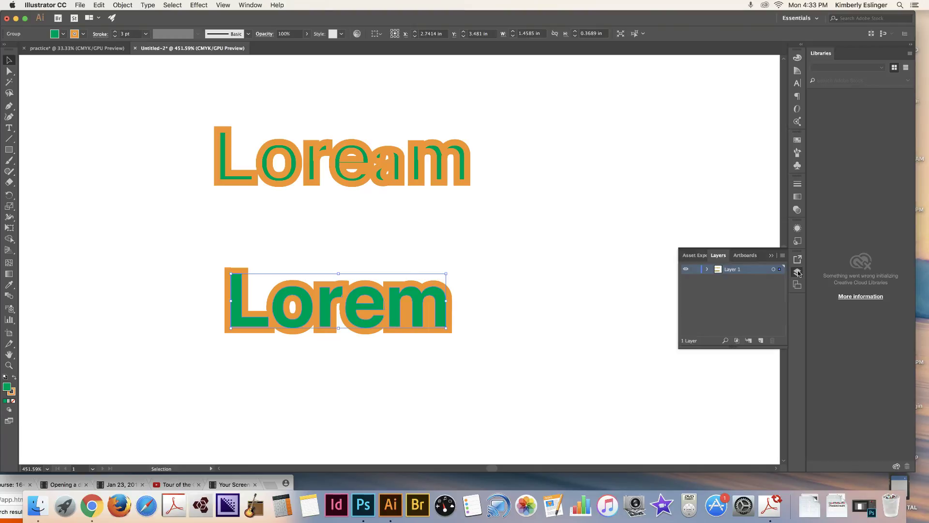
{"action": "left_click", "coordinate": [706, 270]}
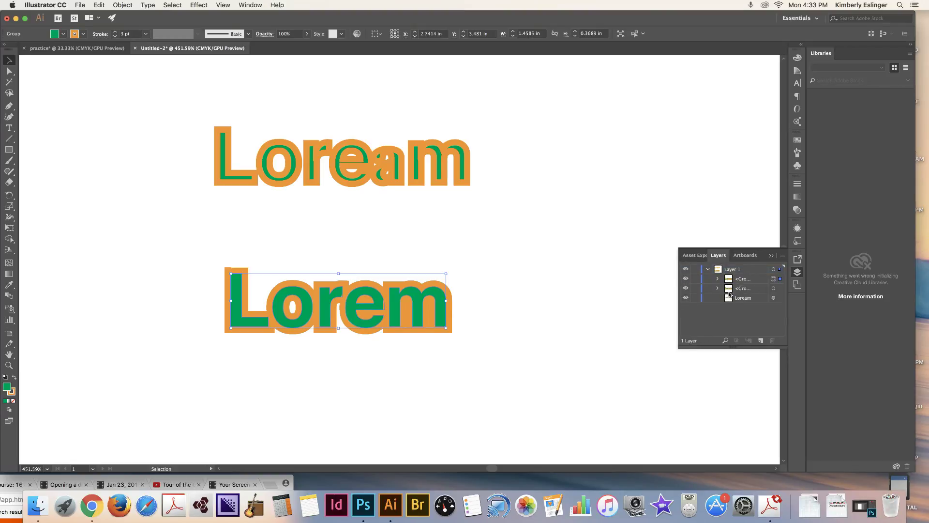
{"action": "key", "text": "super+shift+a"}
{"action": "left_click", "coordinate": [686, 289]}
{"action": "left_click", "coordinate": [686, 289]}
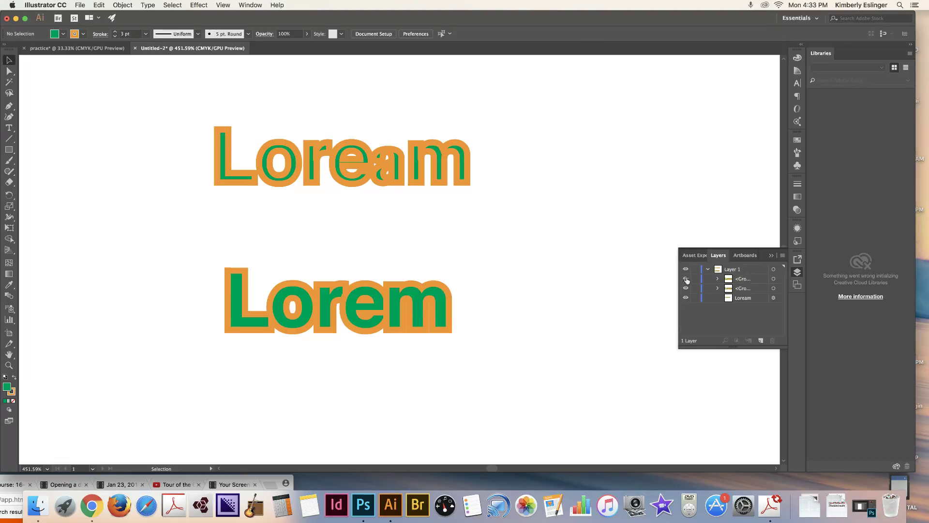
- Give the front outlined "Lorem" group a white 1 pt stroke over the rear copy's orange stroke
{"action": "left_click", "coordinate": [773, 278]}
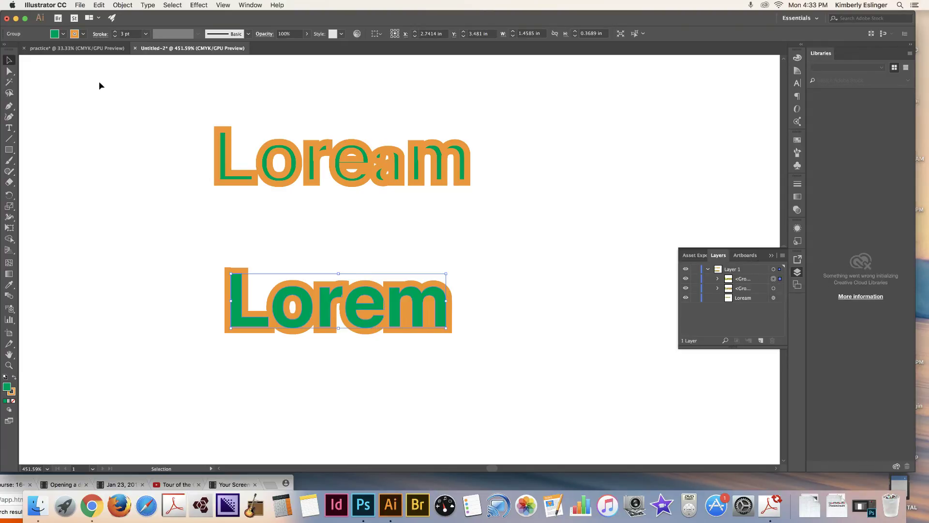
{"action": "left_click", "coordinate": [83, 34]}
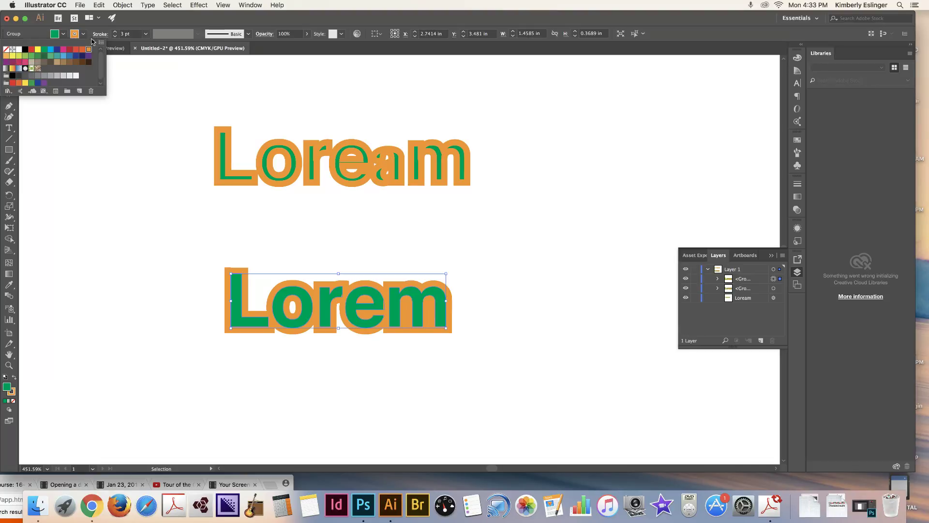
{"action": "left_click", "coordinate": [19, 50]}
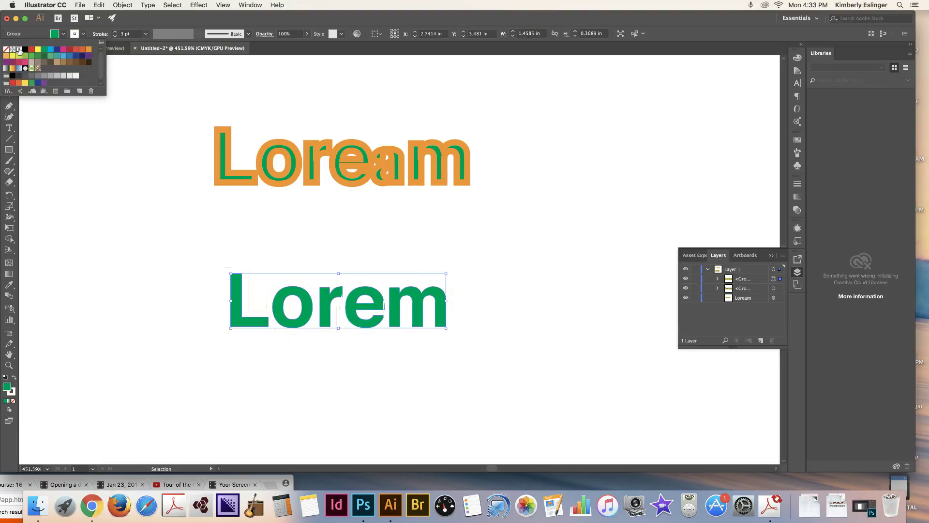
{"action": "left_click", "coordinate": [115, 37]}
{"action": "left_click", "coordinate": [115, 38]}
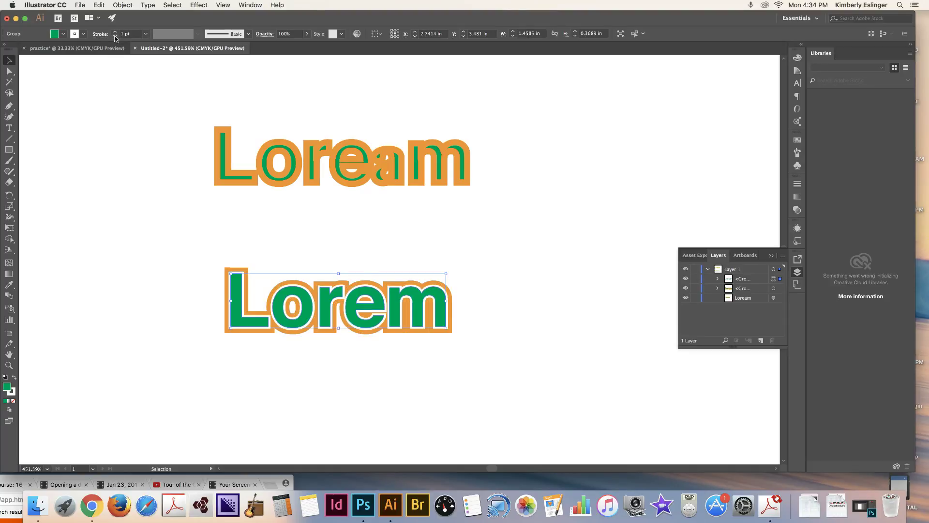
{"action": "left_click", "coordinate": [135, 130]}
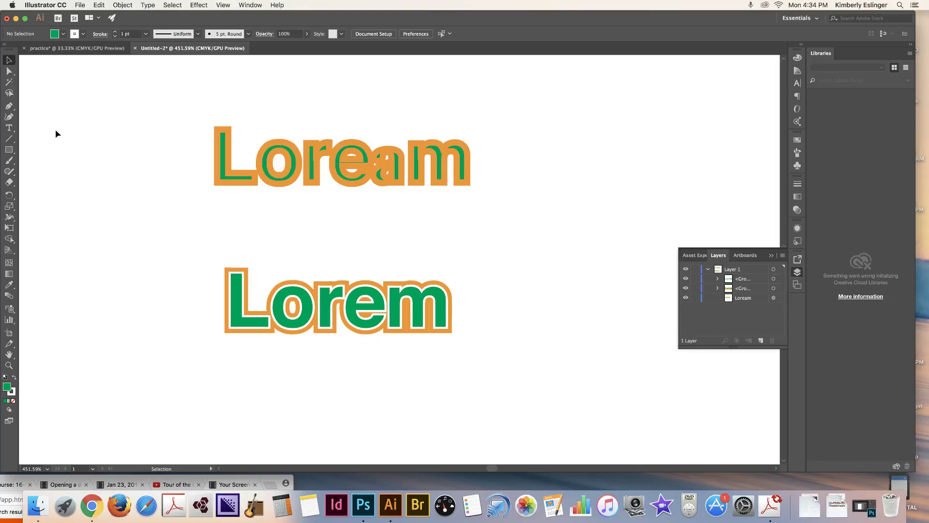
{"action": "left_click_drag", "start_coordinate": [57, 128], "coordinate": [228, 201]}
{"action": "left_click", "coordinate": [278, 234]}
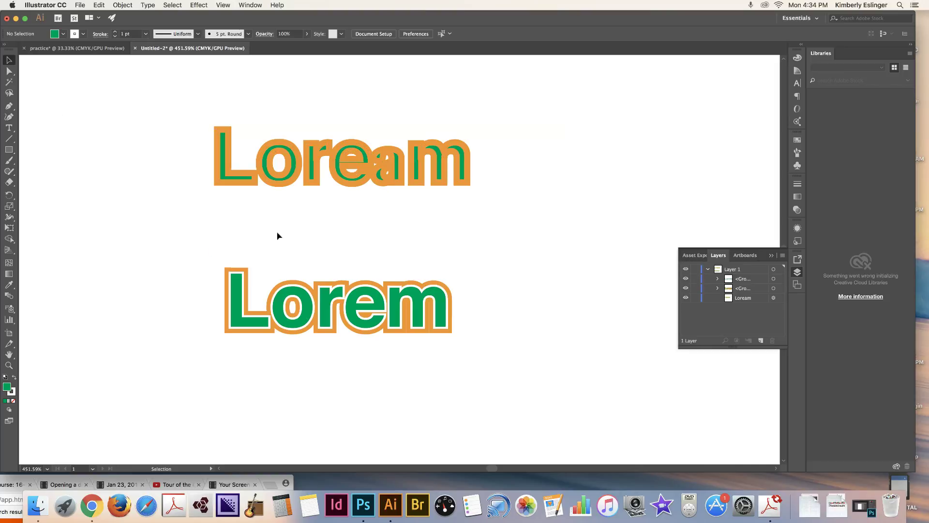